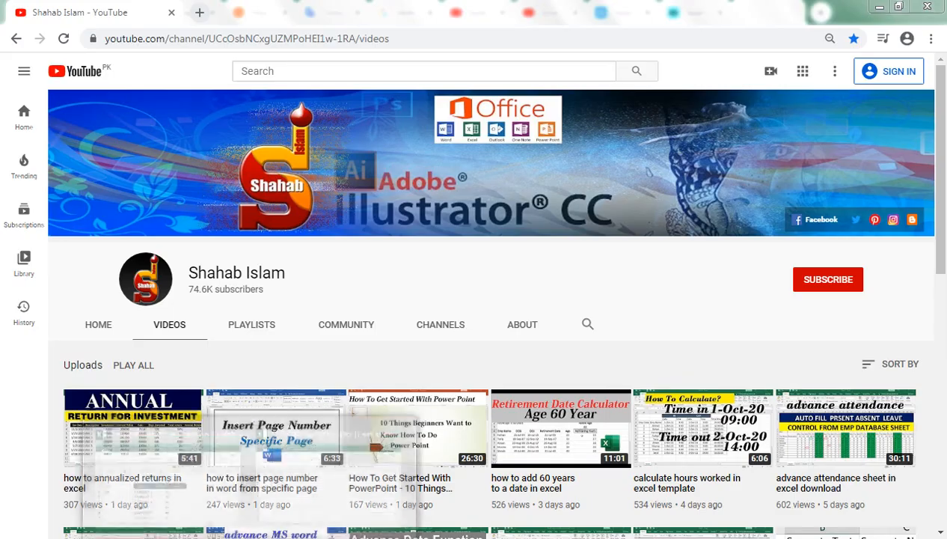
- Switch to the Logical Function workbook in Excel and look over the student result and grade tables on Sheet4
{"action": "left_click", "coordinate": [238, 479]}
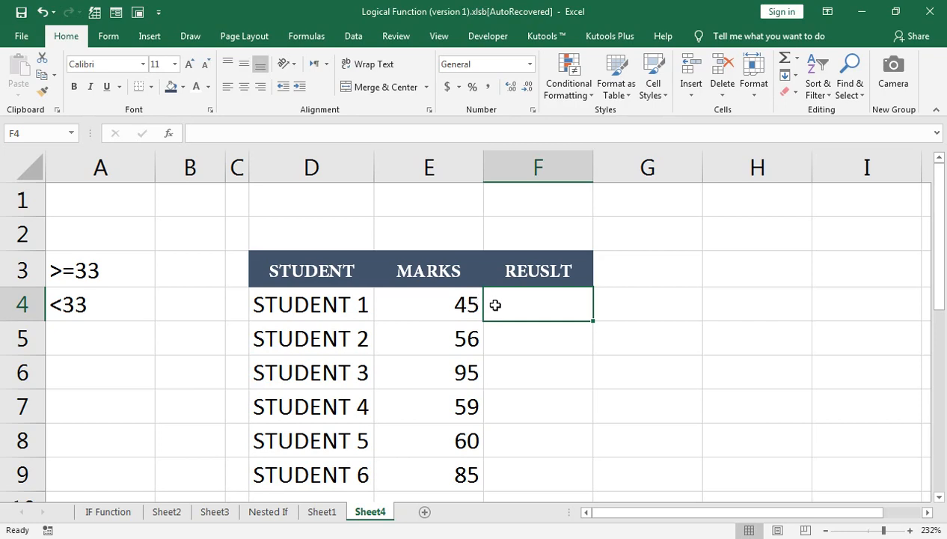
{"action": "scroll", "coordinate": [496, 305], "scroll_direction": "down", "scroll_amount": 2}
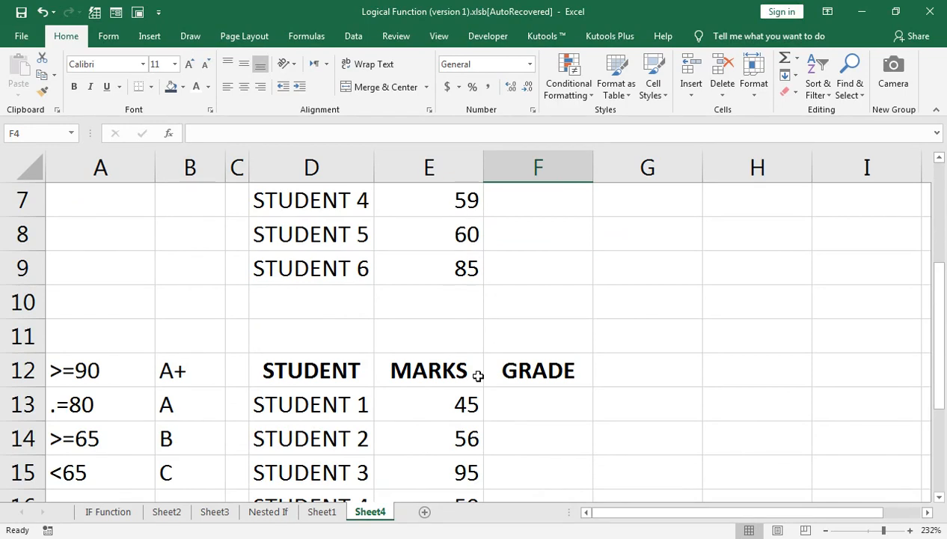
{"action": "scroll", "coordinate": [477, 376], "scroll_direction": "up", "scroll_amount": 2}
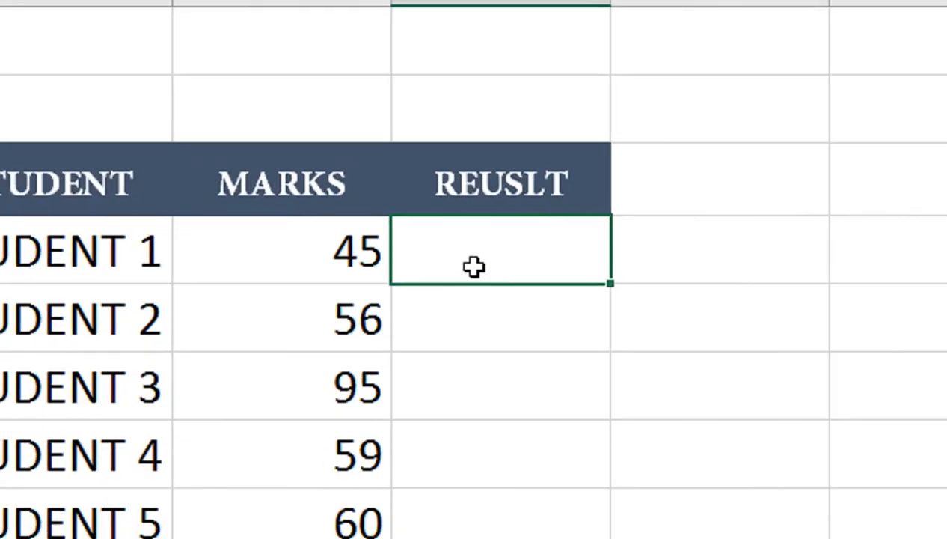
- Begin an IF formula in F4 with the logical test E4>=33 for Student 1's result
{"action": "double_click", "coordinate": [473, 266]}
{"action": "type", "text": "=if"}
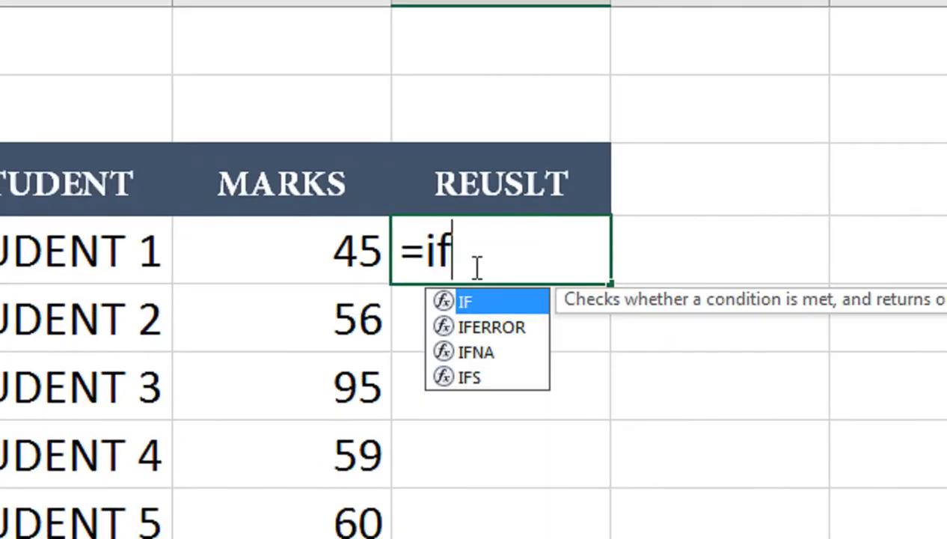
{"action": "key", "text": "Tab"}
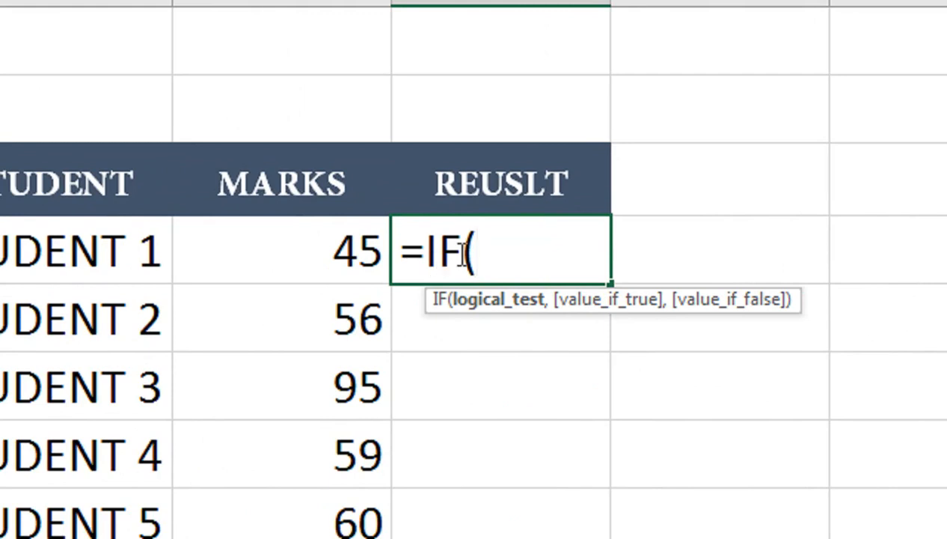
{"action": "left_click", "coordinate": [328, 233]}
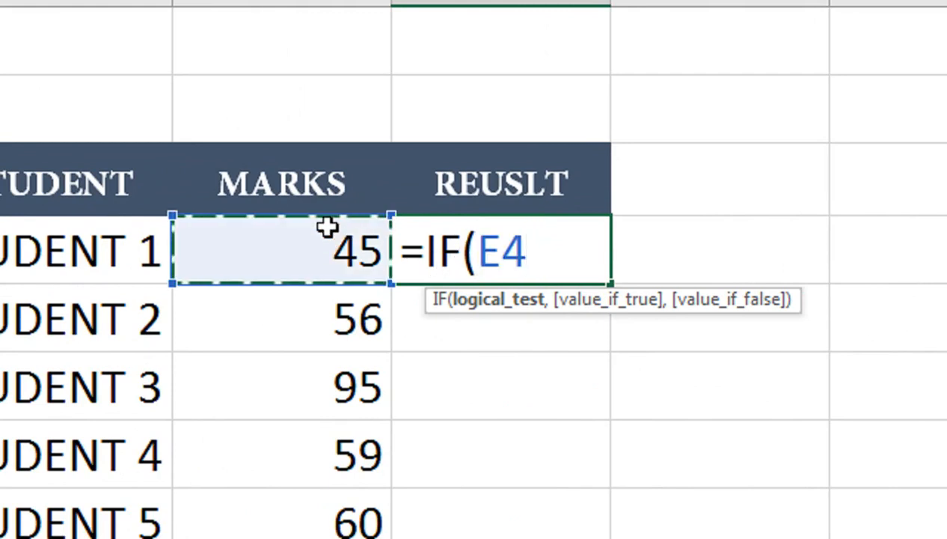
{"action": "type", "text": ">="}
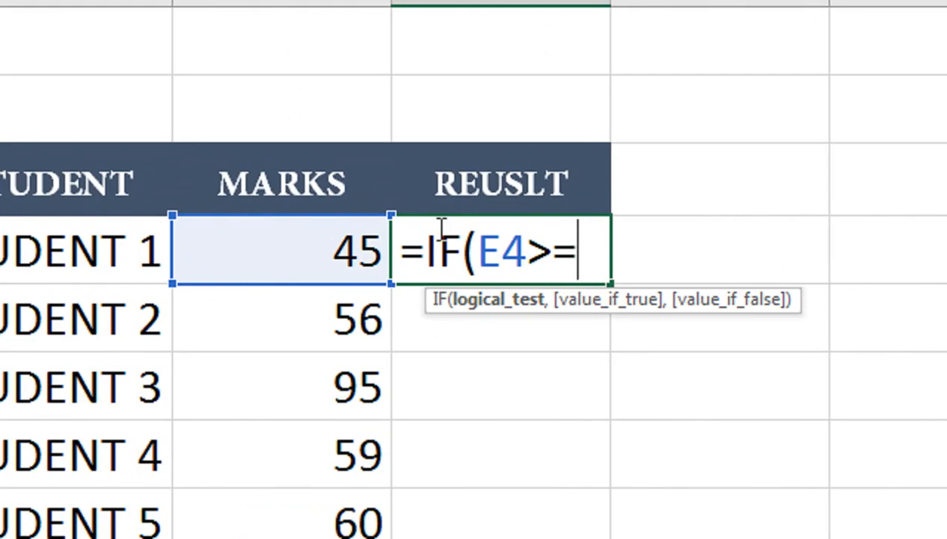
{"action": "type", "text": "33"}
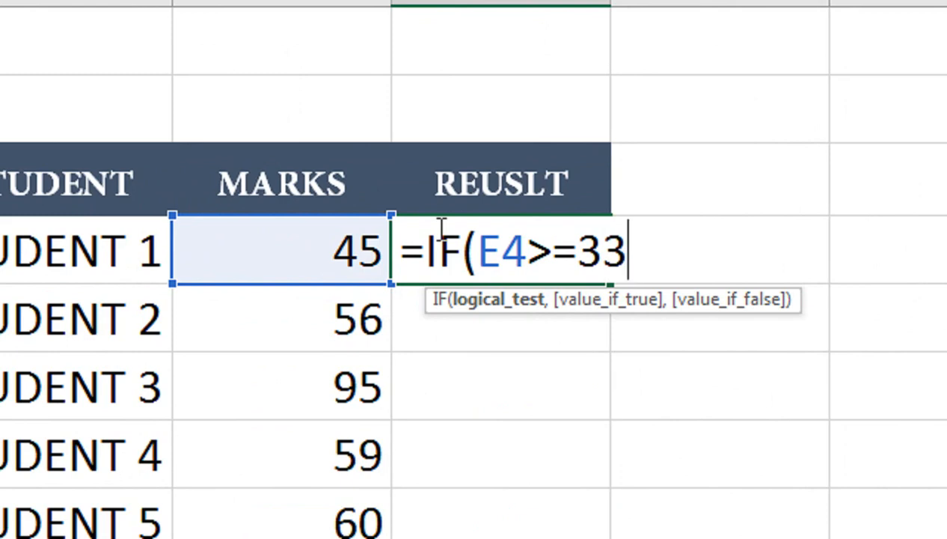
{"action": "type", "text": ","}
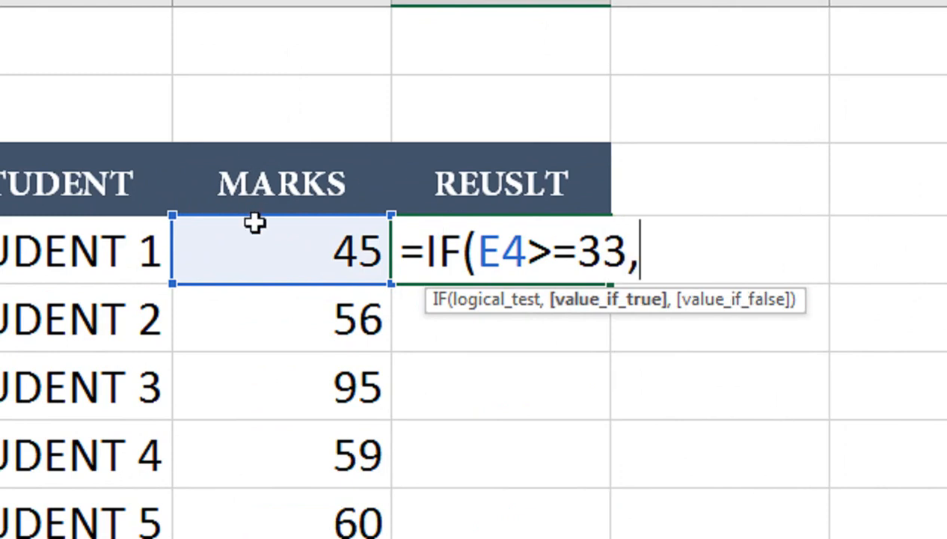
- Complete the F4 formula with "Pass" if true and "Fail" if false, and copy it down to F9
{"action": "type", "text": "\""}
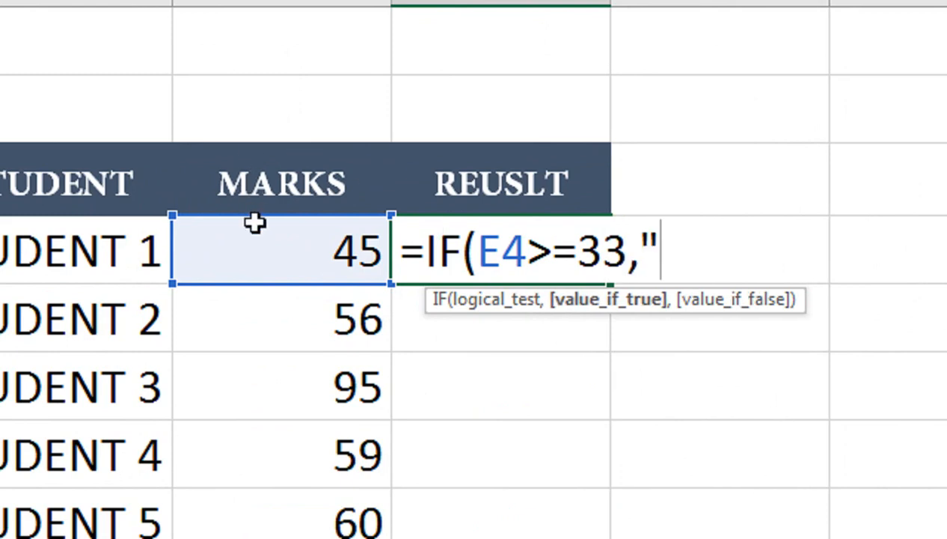
{"action": "type", "text": "Pass"}
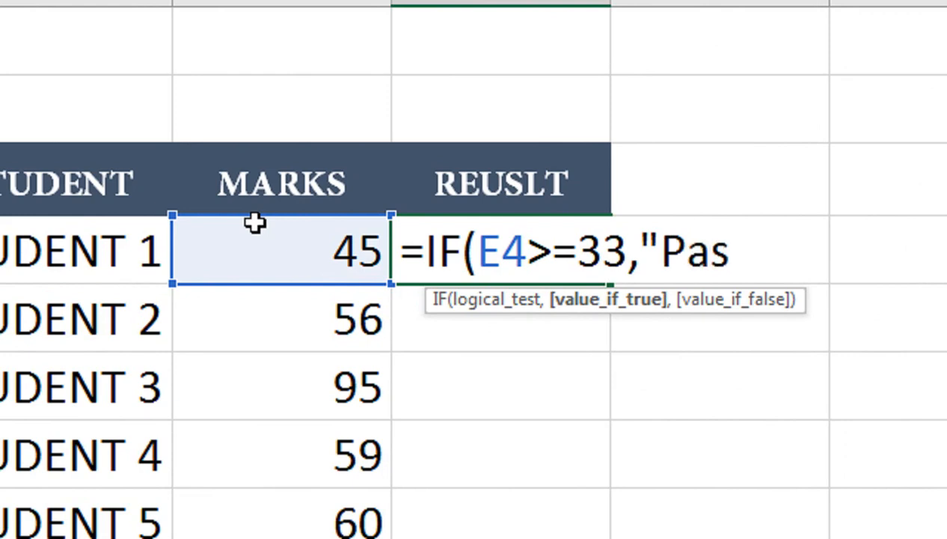
{"action": "type", "text": "\""}
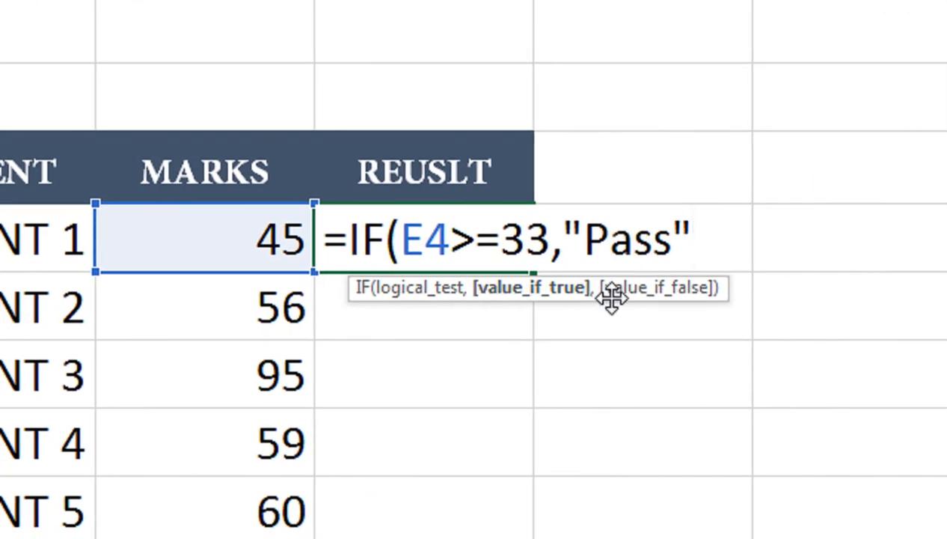
{"action": "type", "text": ",\"Fail"}
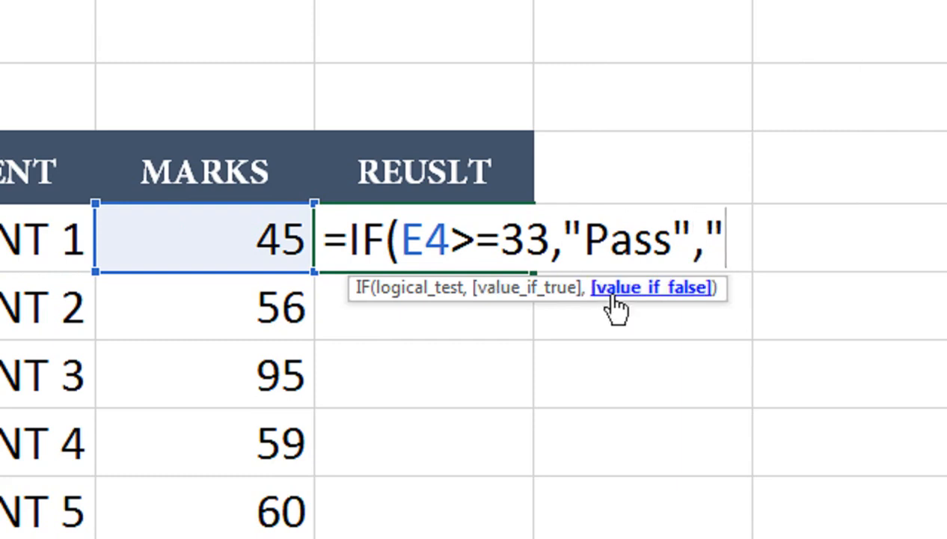
{"action": "type", "text": "\")"}
{"action": "key", "text": "Return"}
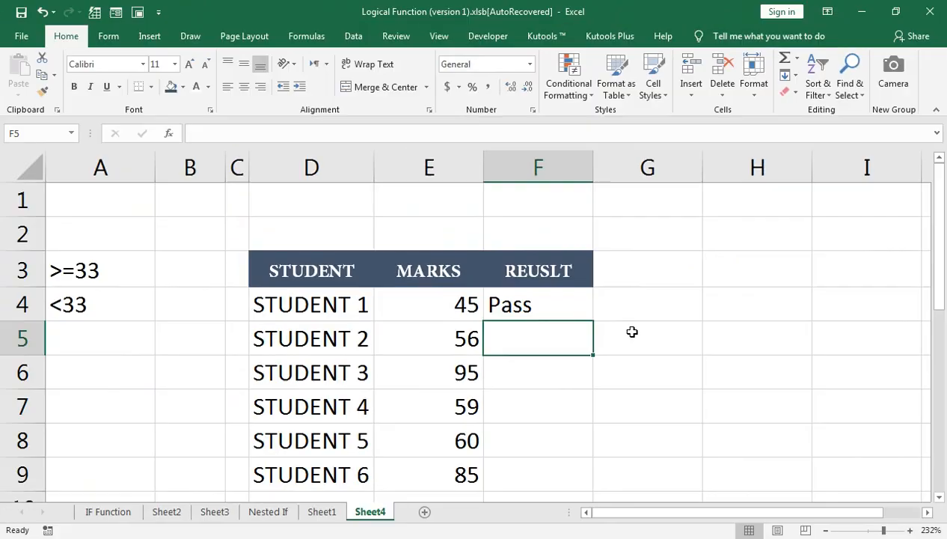
{"action": "left_click", "coordinate": [496, 309]}
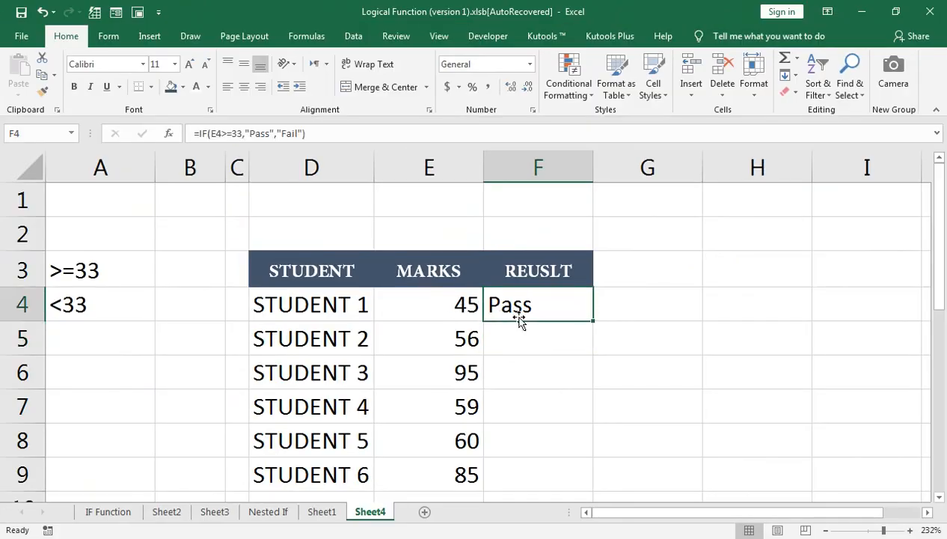
{"action": "left_click_drag", "start_coordinate": [594, 321], "coordinate": [565, 473]}
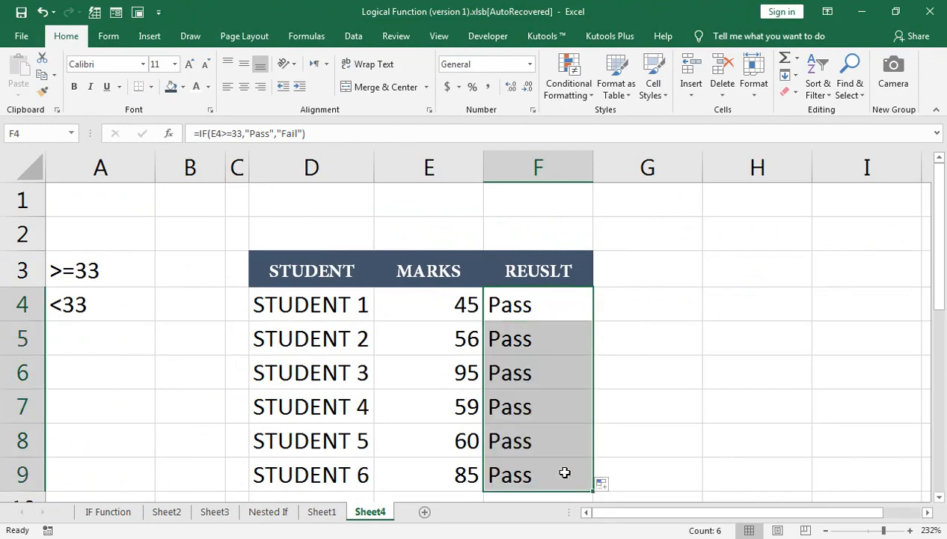
- Set Student 1's marks in E4 to 33 to test the result formula
{"action": "left_click", "coordinate": [452, 307]}
{"action": "type", "text": "33"}
{"action": "key", "text": "Return"}
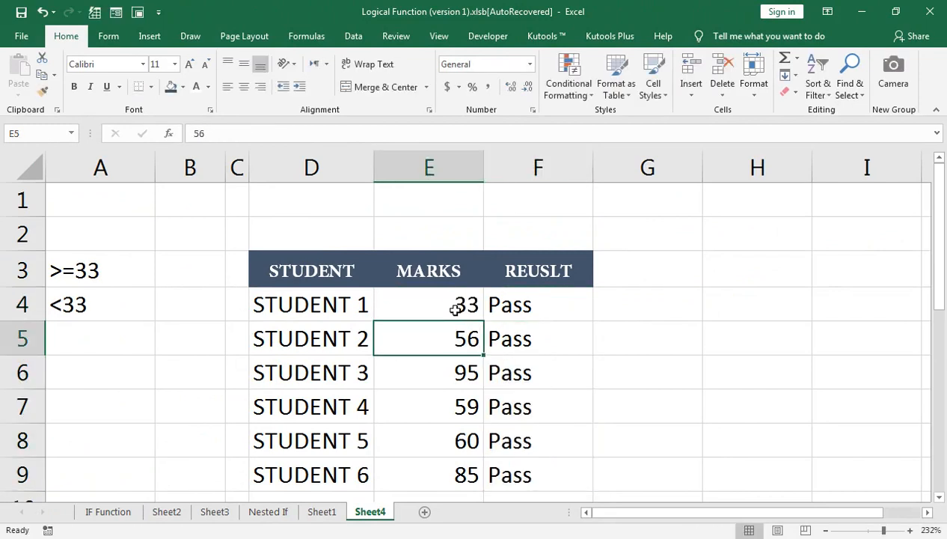
- Set Student 1's marks in E4 to 32 to test the failing case
{"action": "double_click", "coordinate": [453, 312]}
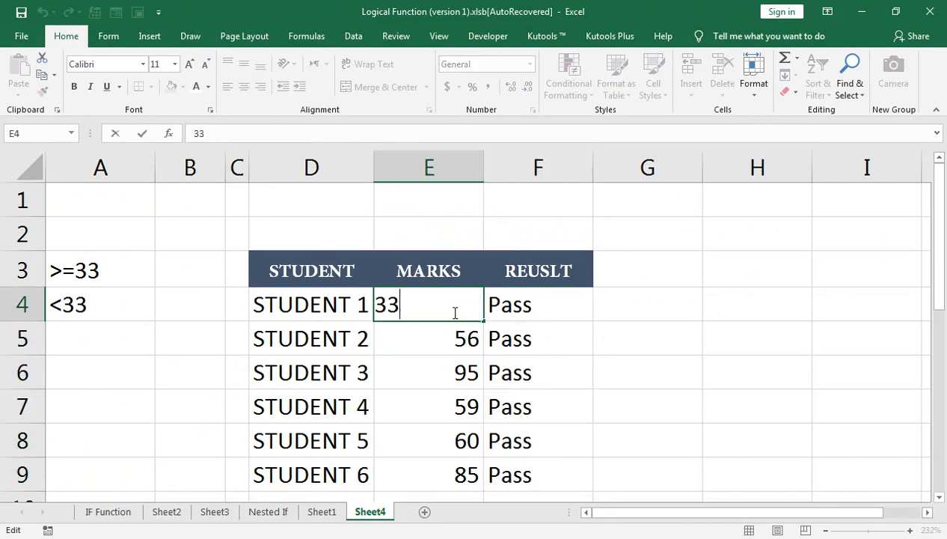
{"action": "key", "text": "BackSpace"}
{"action": "type", "text": "2"}
{"action": "key", "text": "Return"}
- Enter the formula =IF(E13>=90,"A+","A") in F13 as Student 1's grade
{"action": "scroll", "coordinate": [442, 319], "scroll_direction": "down", "scroll_amount": 3}
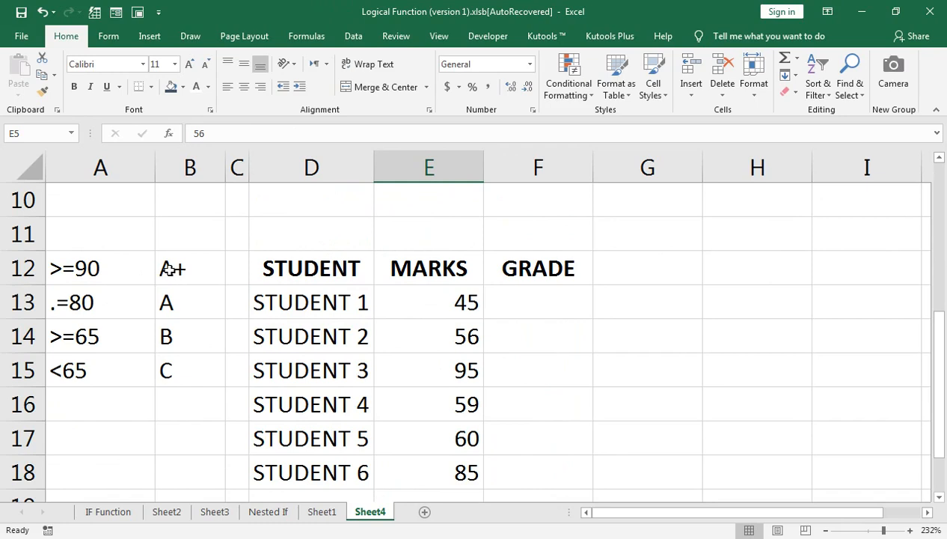
{"action": "left_click", "coordinate": [507, 303]}
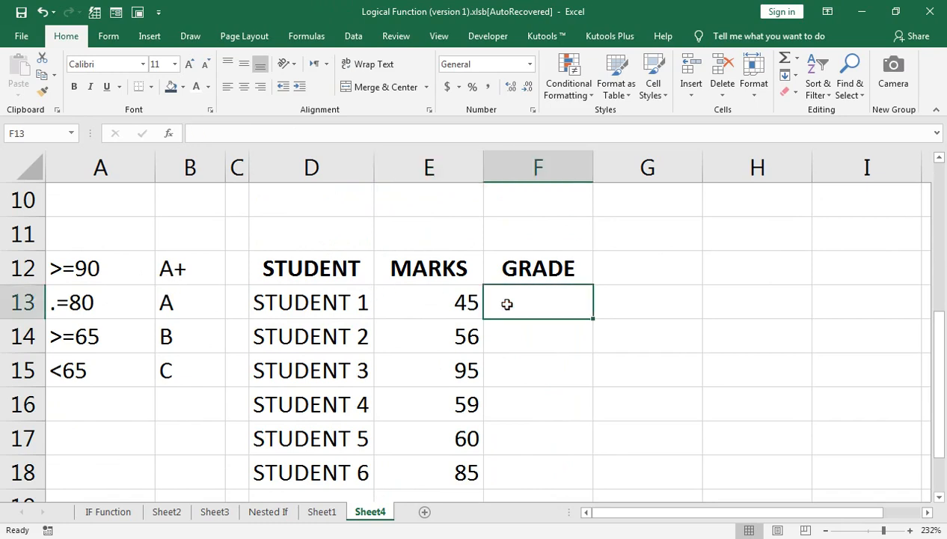
{"action": "type", "text": "=i"}
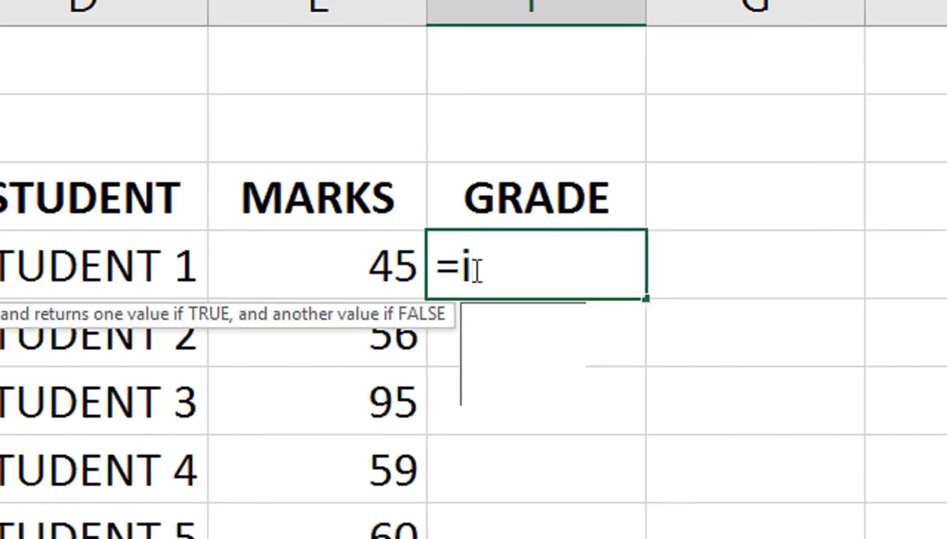
{"action": "key", "text": "Tab"}
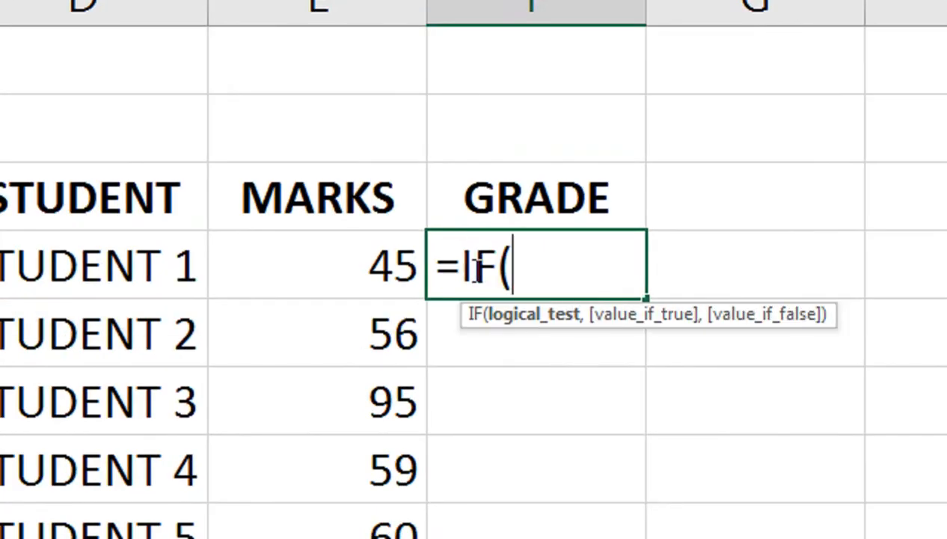
{"action": "key", "text": "Left"}
{"action": "type", "text": ">="}
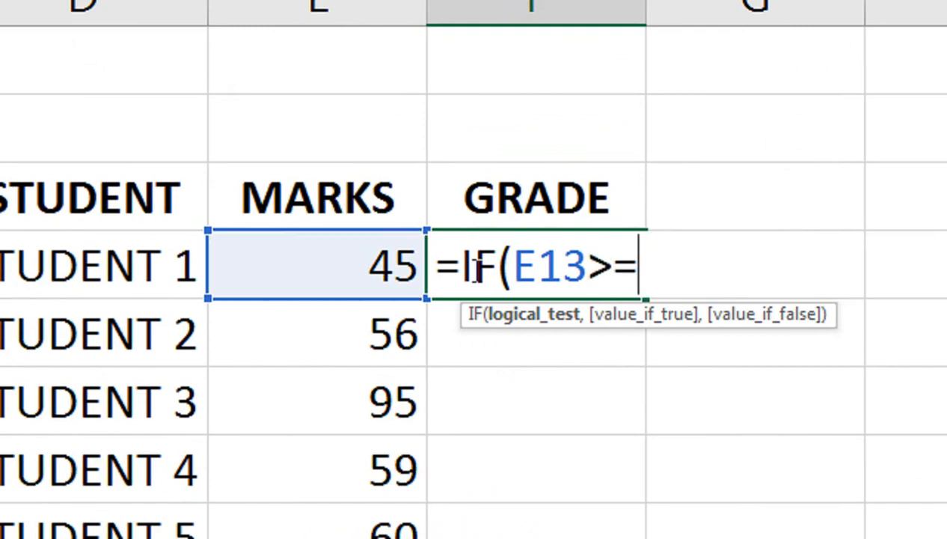
{"action": "type", "text": "90,\"A"}
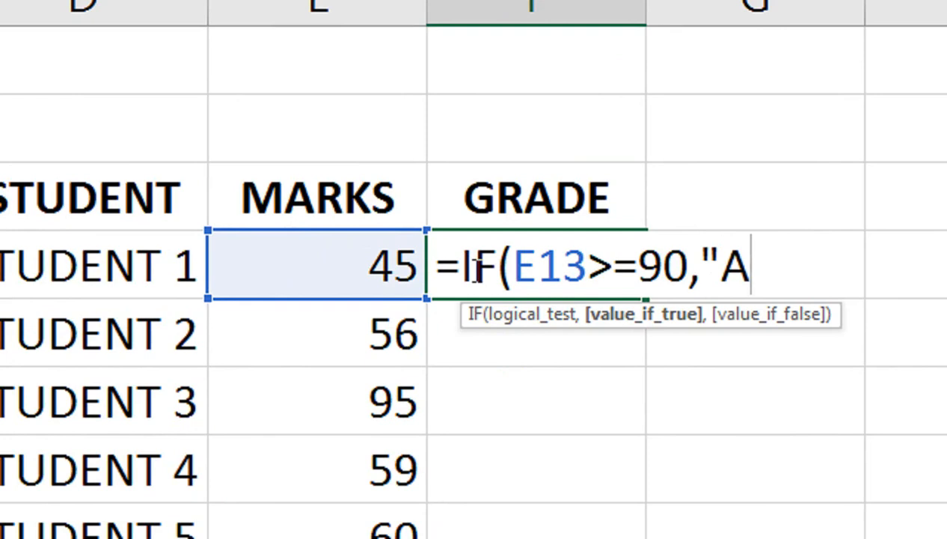
{"action": "type", "text": "+\","}
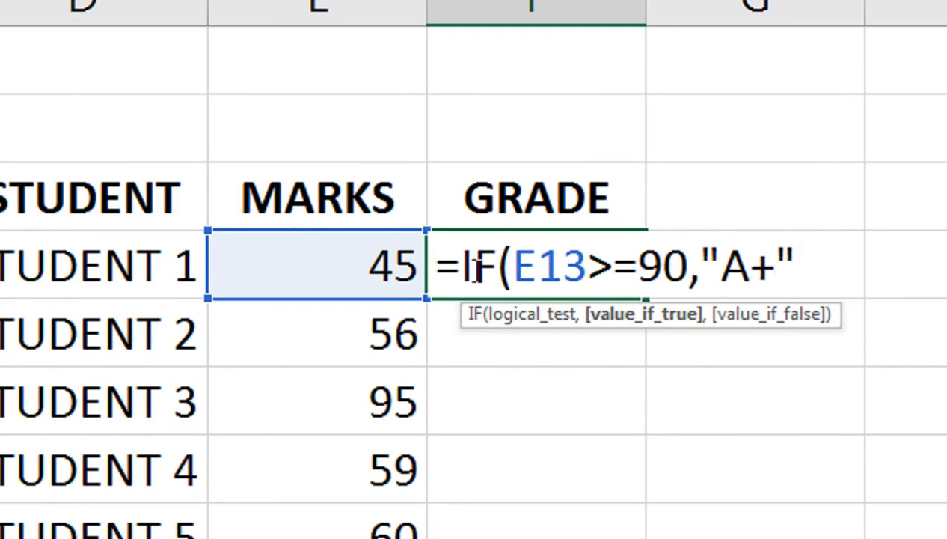
{"action": "type", "text": "\"A\")"}
{"action": "key", "text": "Return"}
- Reopen the grade formula in F13 and delete its true and false values, keeping =IF(E13>=90, as the start
{"action": "left_click", "coordinate": [475, 269]}
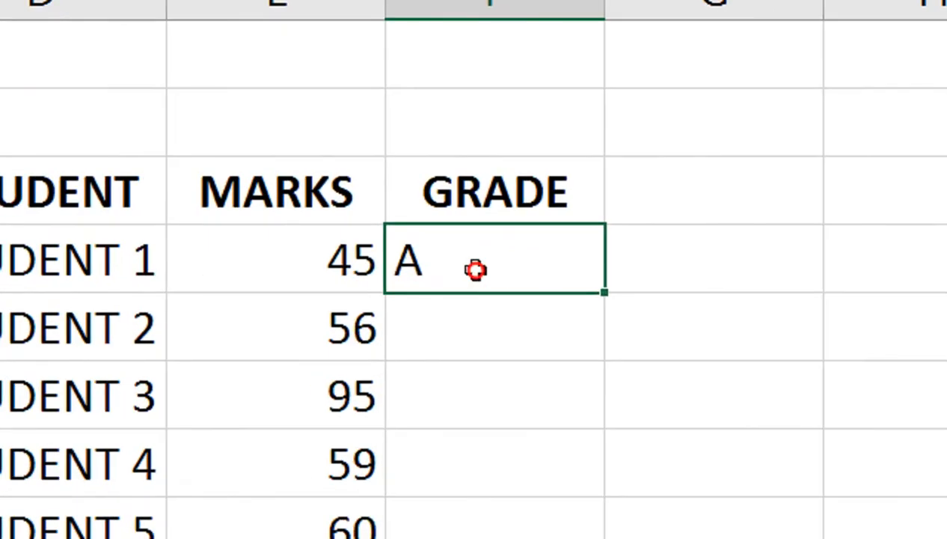
{"action": "double_click", "coordinate": [527, 308]}
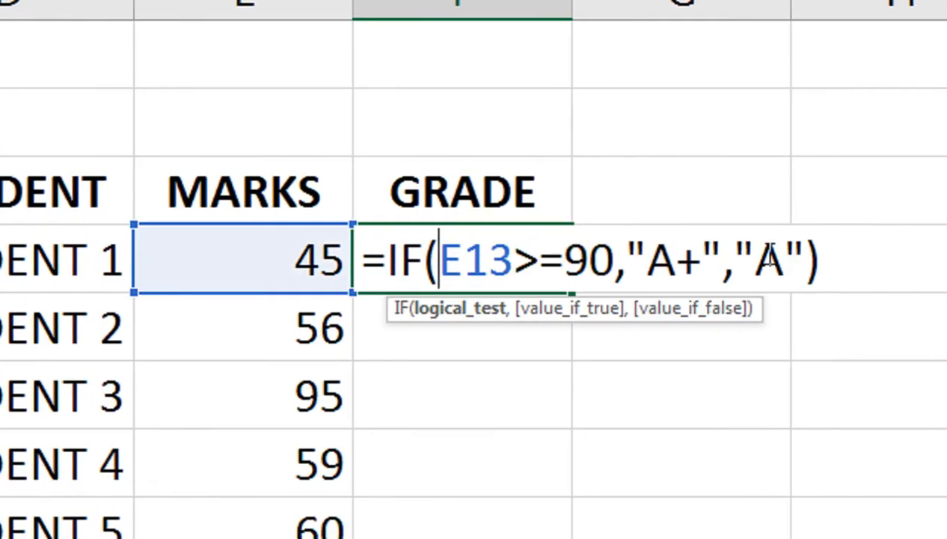
{"action": "left_click", "coordinate": [747, 256]}
{"action": "key", "text": "BackSpace"}
{"action": "key", "text": "BackSpace"}
{"action": "key", "text": "BackSpace"}
{"action": "key", "text": "BackSpace"}
{"action": "key", "text": "BackSpace"}
{"action": "key", "text": "BackSpace"}
{"action": "key", "text": "BackSpace"}
{"action": "key", "text": "BackSpace"}
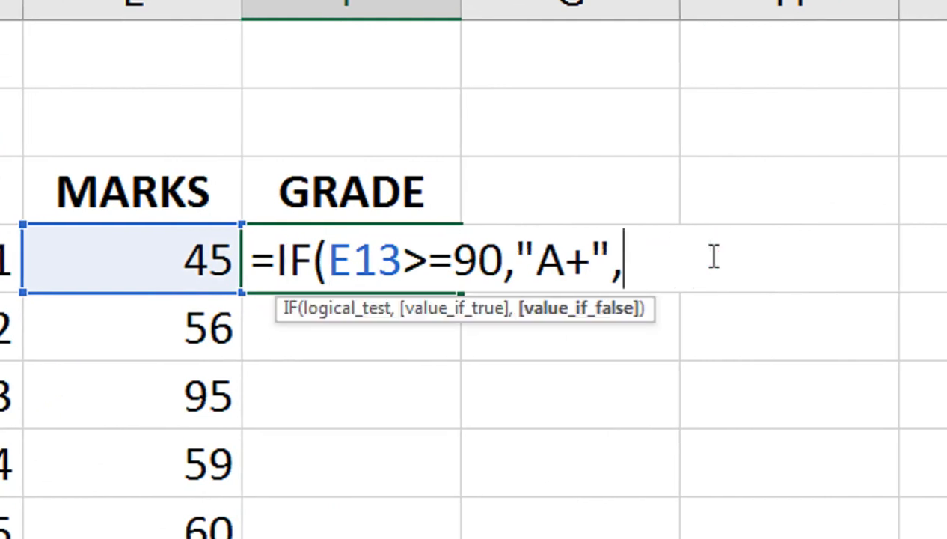
{"action": "key", "text": "BackSpace"}
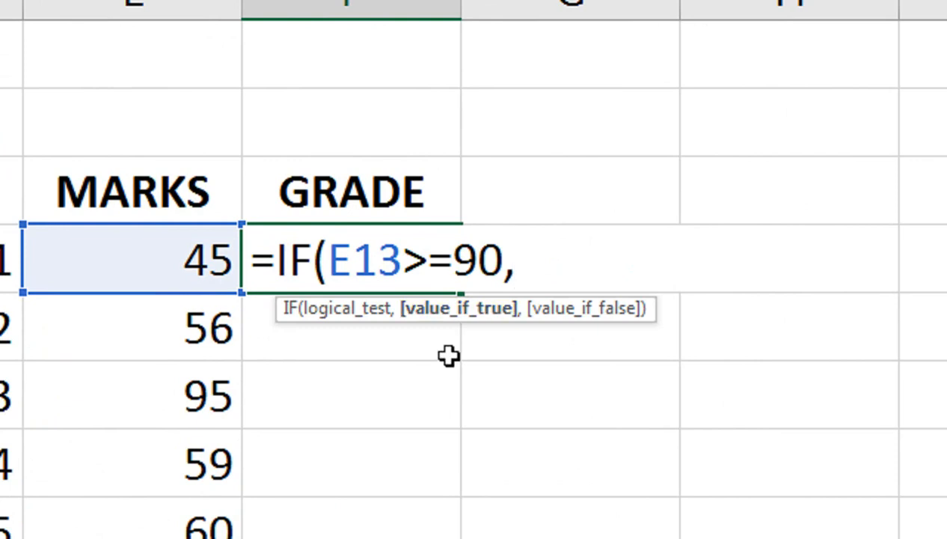
- Enter "A+" as the true value of the E13>=90 test in F13's grade formula
{"action": "type", "text": "A"}
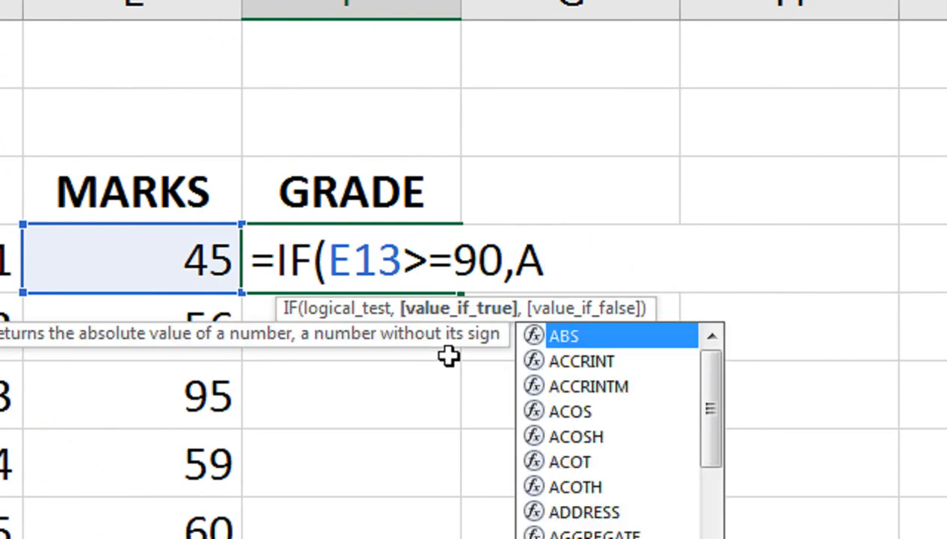
{"action": "key", "text": "BackSpace"}
{"action": "type", "text": "\"A"}
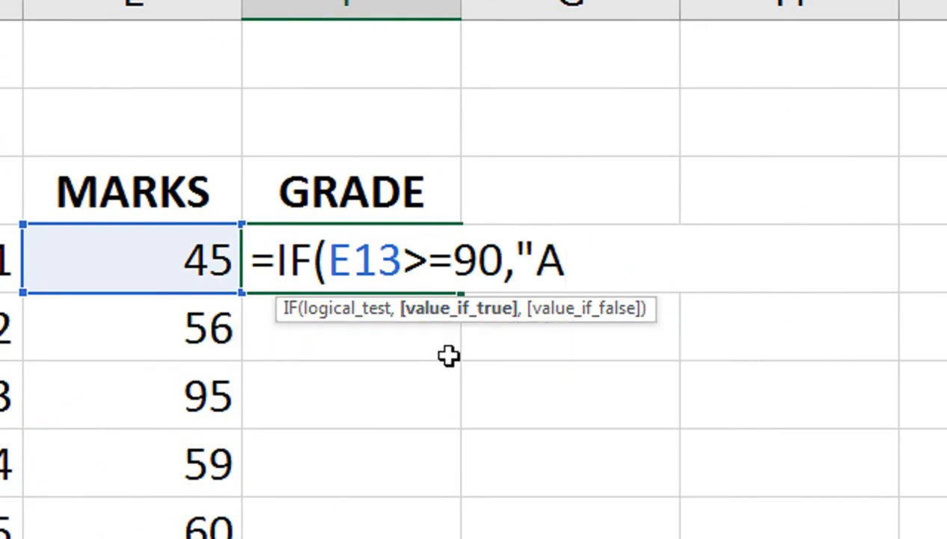
{"action": "type", "text": "+\""}
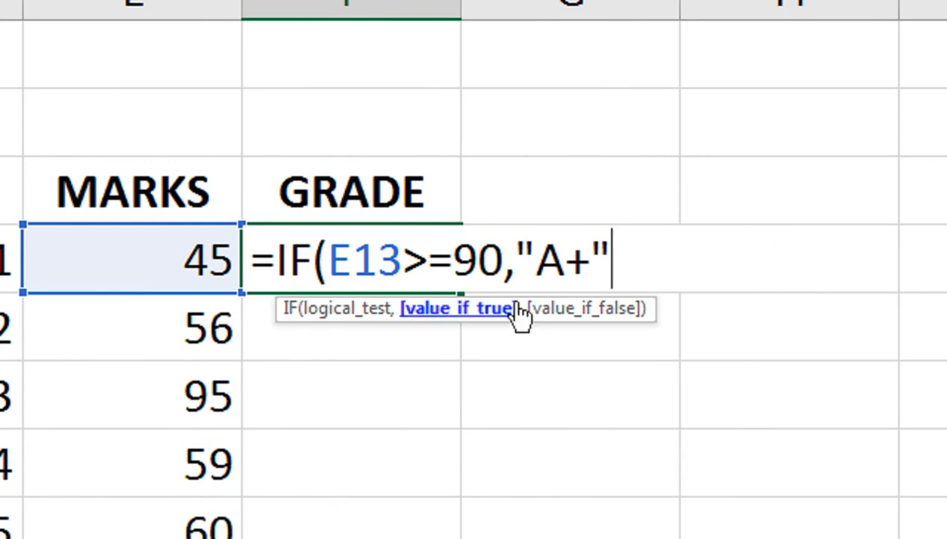
{"action": "type", "text": ","}
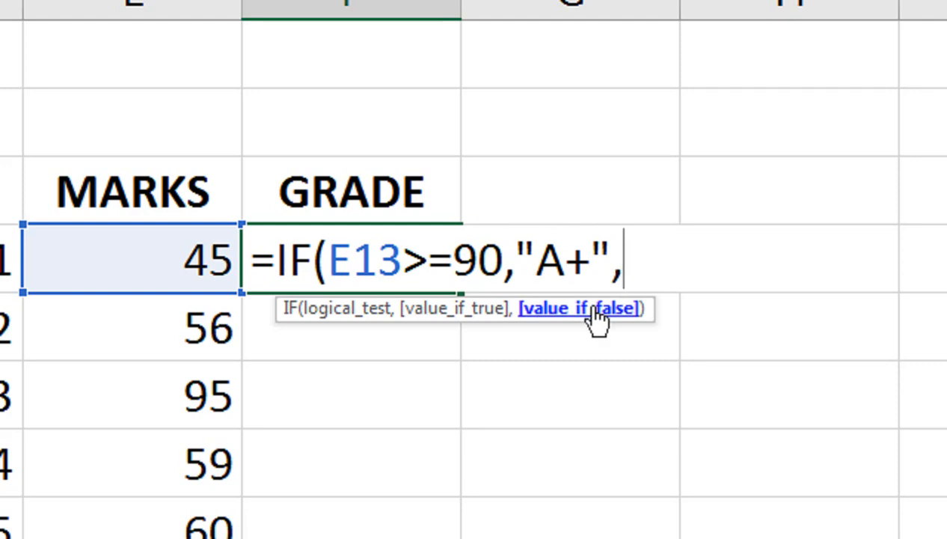
- Nest a second IF as the false value in F13's formula, testing E13>=80 and returning "A" if true
{"action": "type", "text": "if"}
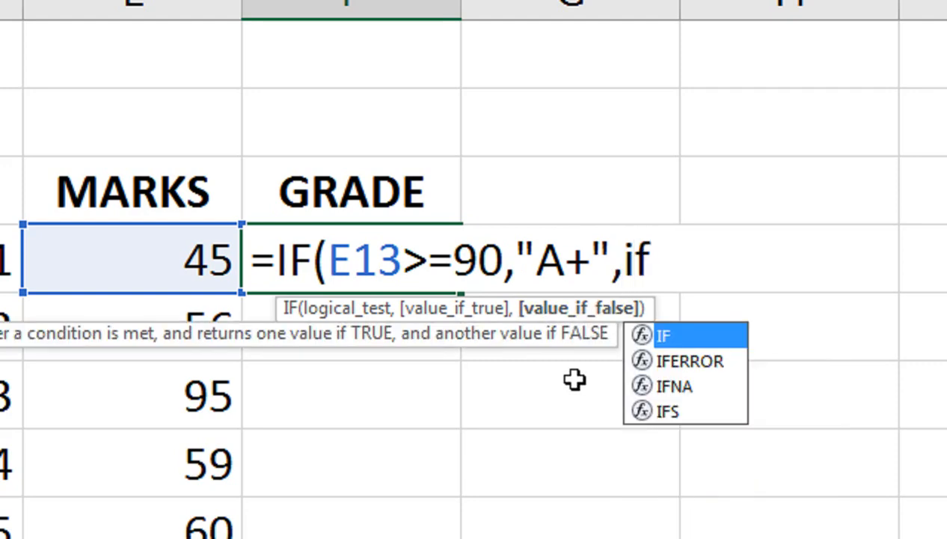
{"action": "key", "text": "Tab"}
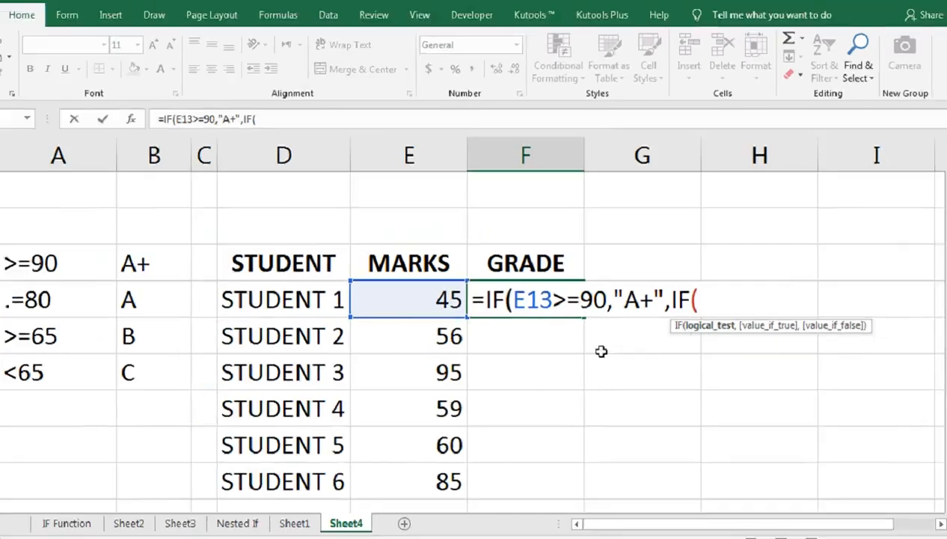
{"action": "left_click", "coordinate": [410, 299]}
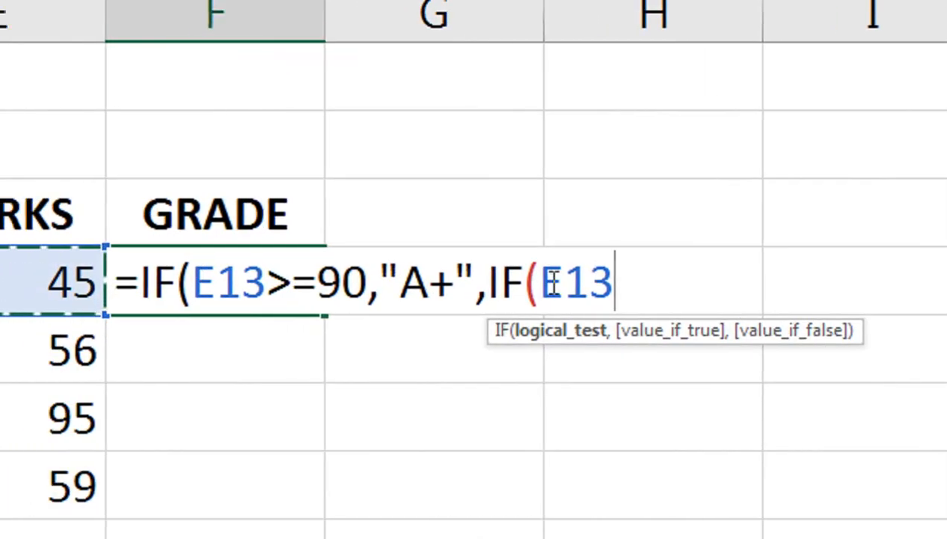
{"action": "type", "text": ">="}
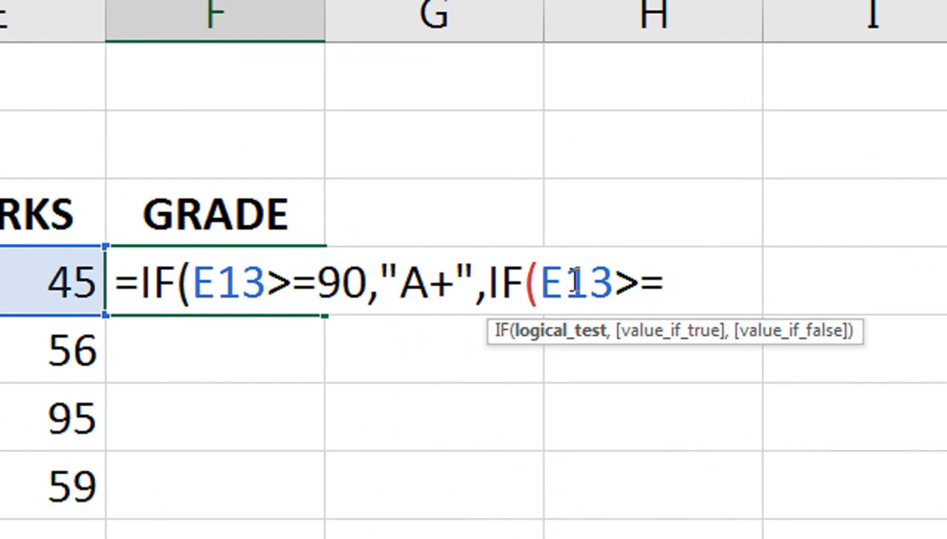
{"action": "type", "text": "80,"}
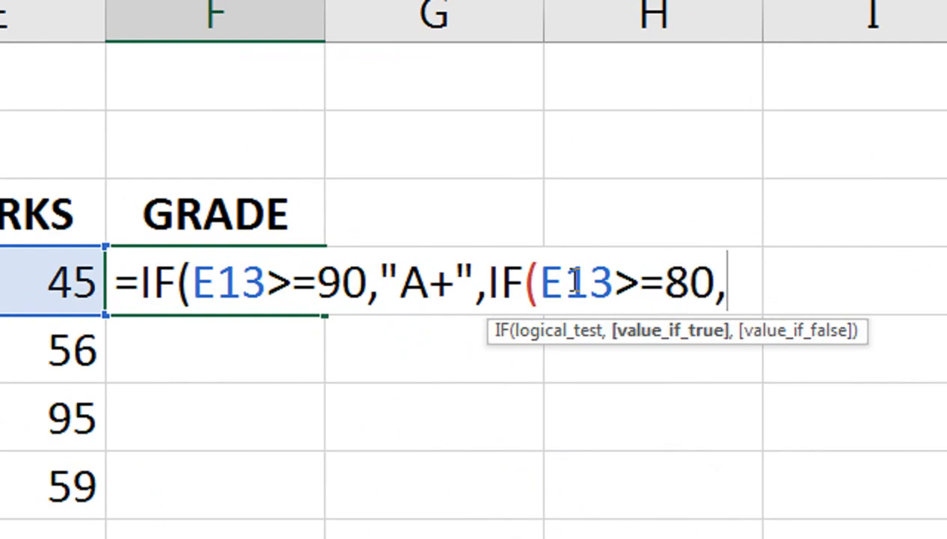
{"action": "type", "text": "\"A"}
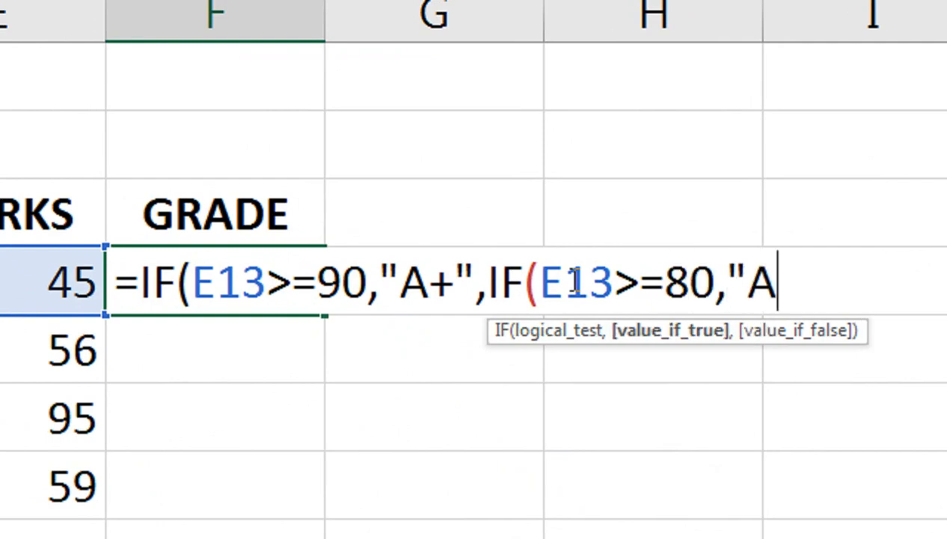
{"action": "type", "text": "\","}
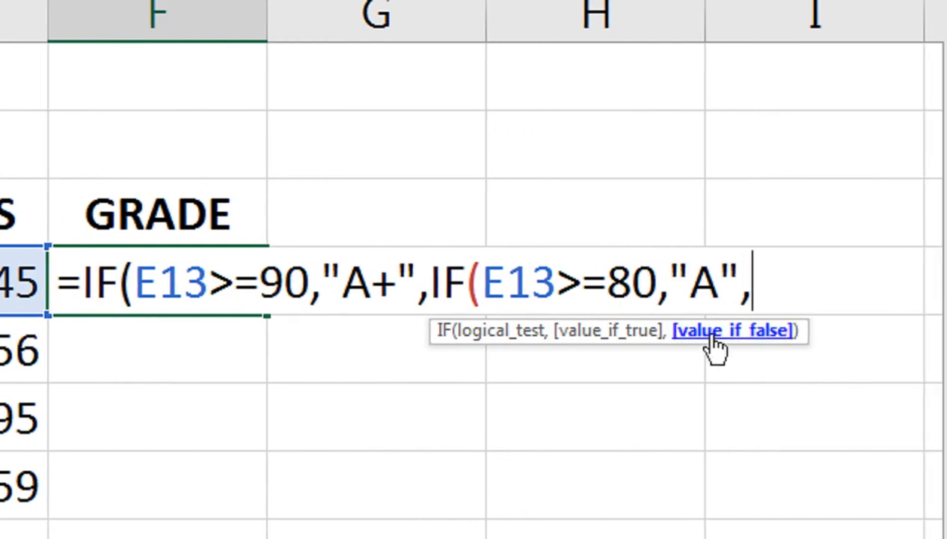
- Nest a third IF in F13's formula, testing E13>=65 and returning "B" if true
{"action": "type", "text": "if"}
{"action": "key", "text": "Tab"}
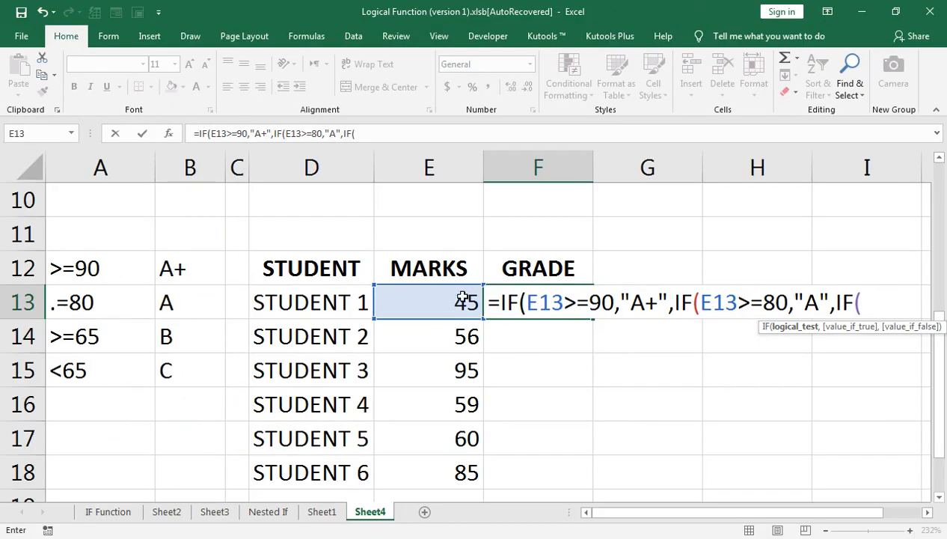
{"action": "left_click", "coordinate": [419, 301]}
{"action": "type", "text": ">="}
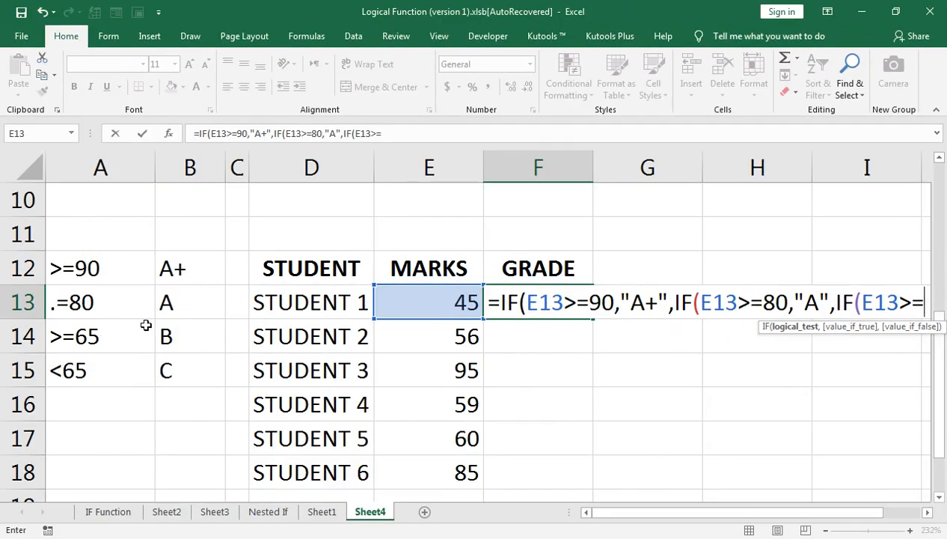
{"action": "type", "text": "65,"}
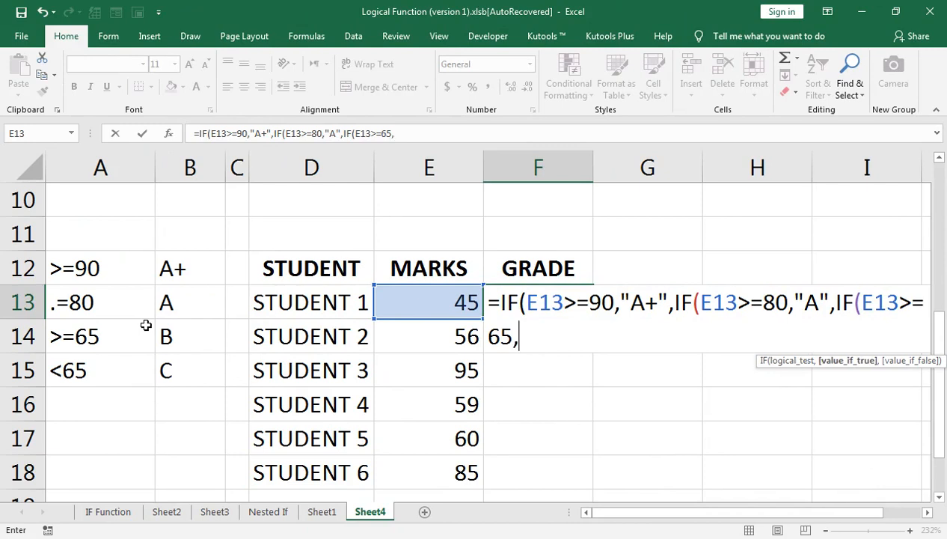
{"action": "type", "text": "\"B\","}
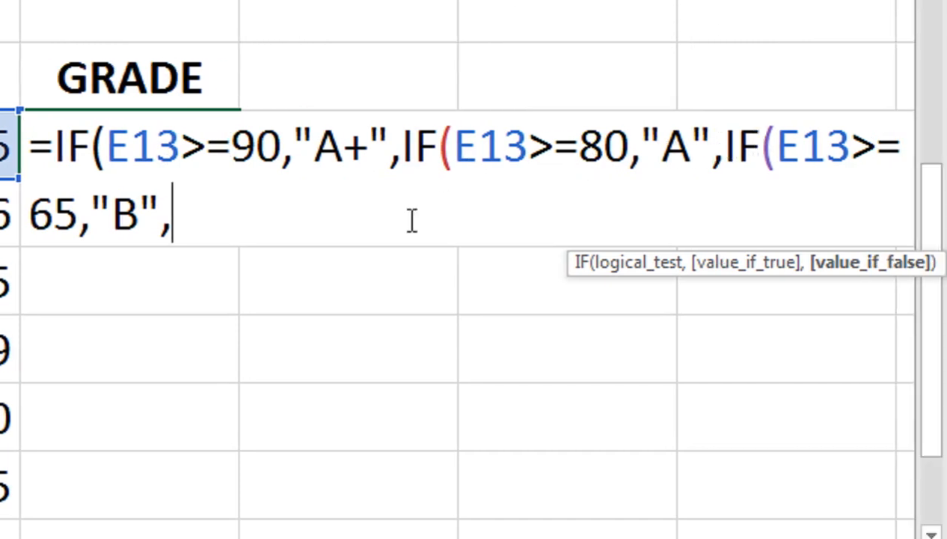
- Complete the nested grade formula in F13 with "C" as the final false value, and fill it down to F18
{"action": "type", "text": "\"c"}
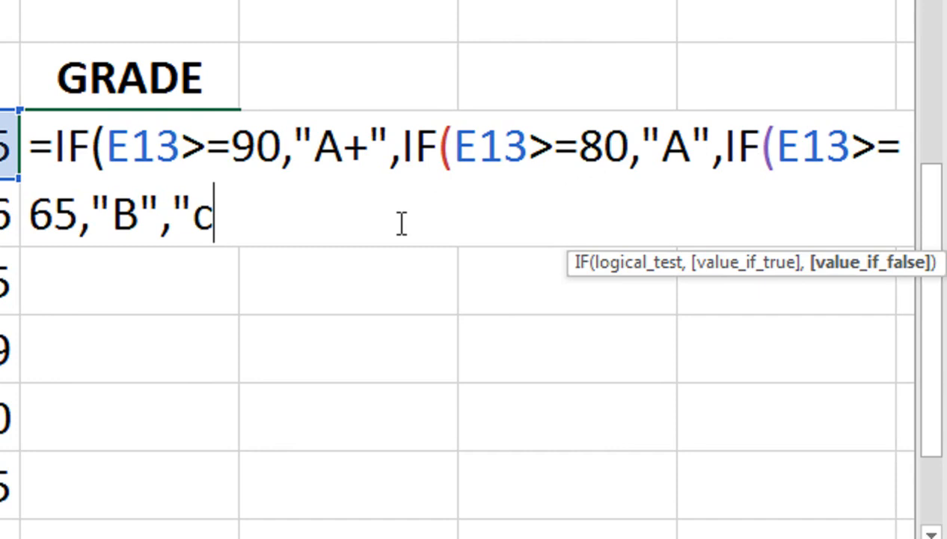
{"action": "key", "text": "BackSpace"}
{"action": "type", "text": "C"}
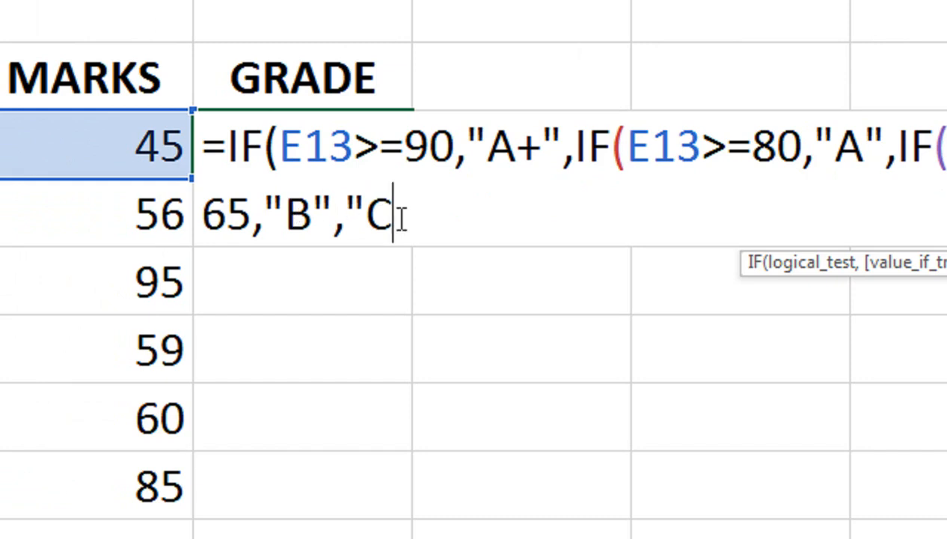
{"action": "type", "text": "\")"}
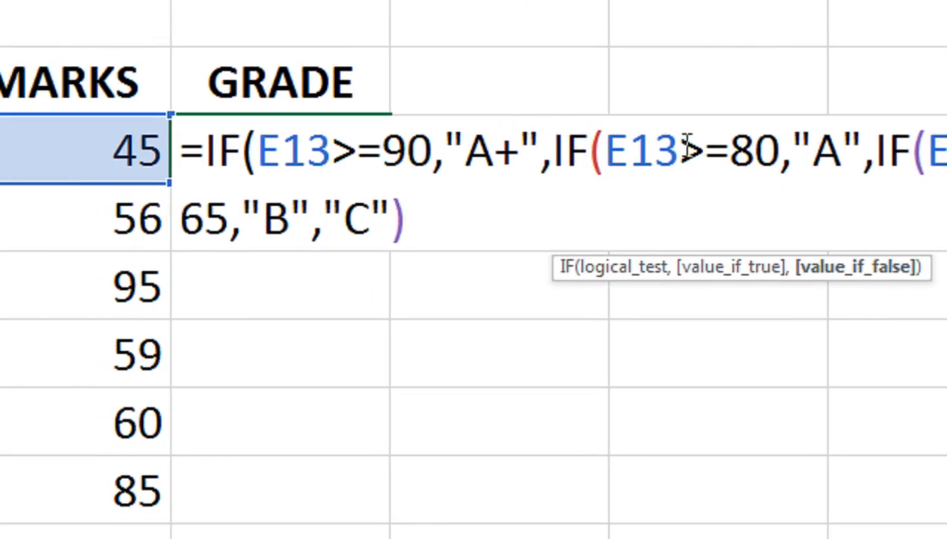
{"action": "type", "text": "))"}
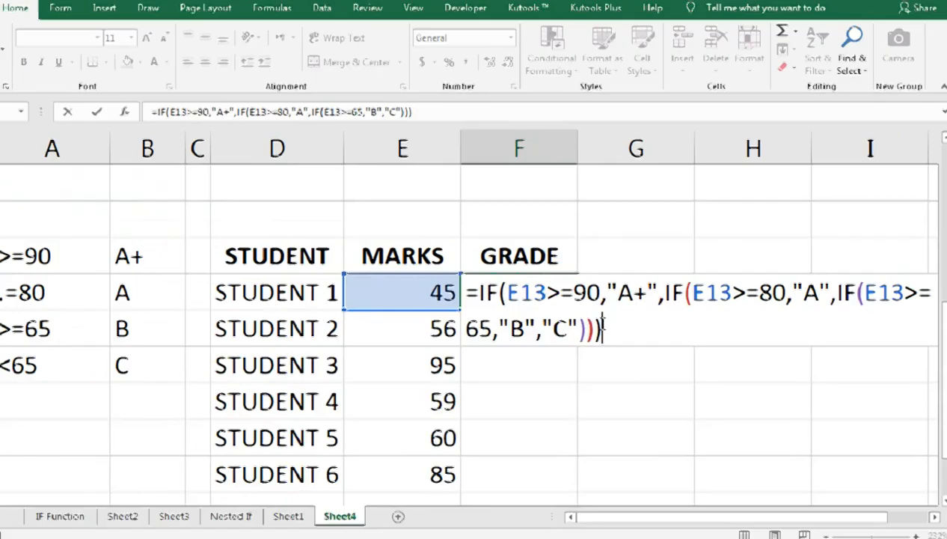
{"action": "key", "text": "Return"}
{"action": "left_click", "coordinate": [533, 287]}
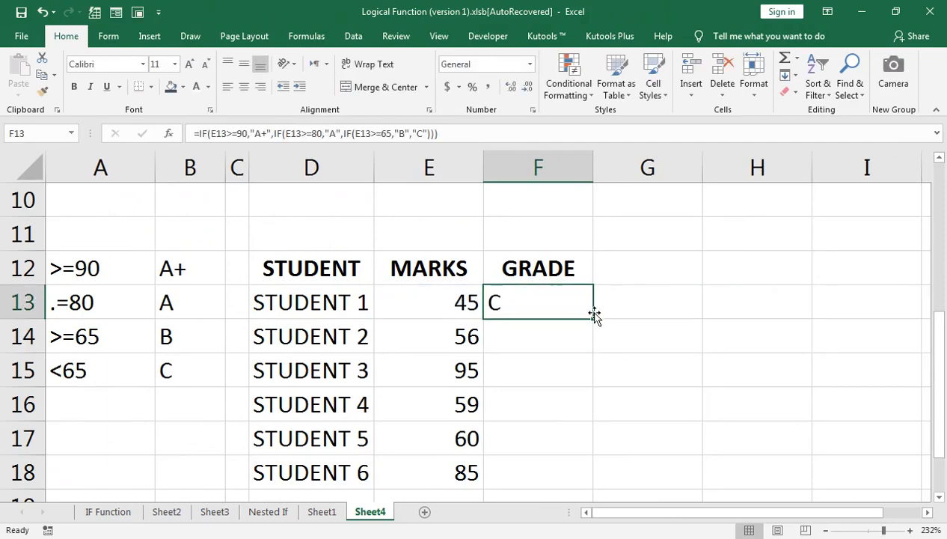
{"action": "left_click_drag", "start_coordinate": [593, 319], "coordinate": [575, 469]}
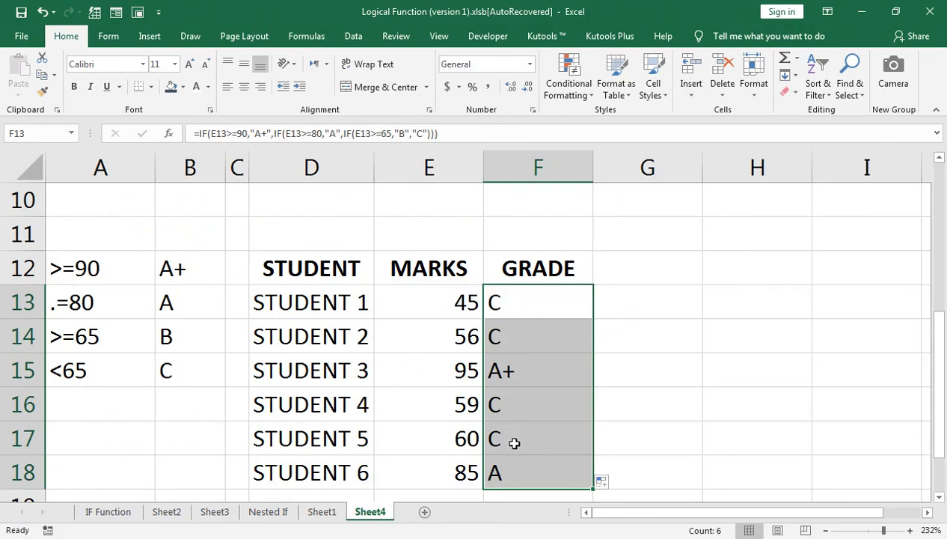
- Set Student 1's marks in E13 to 91 to test the grade formula
{"action": "left_click", "coordinate": [457, 302]}
{"action": "type", "text": "91"}
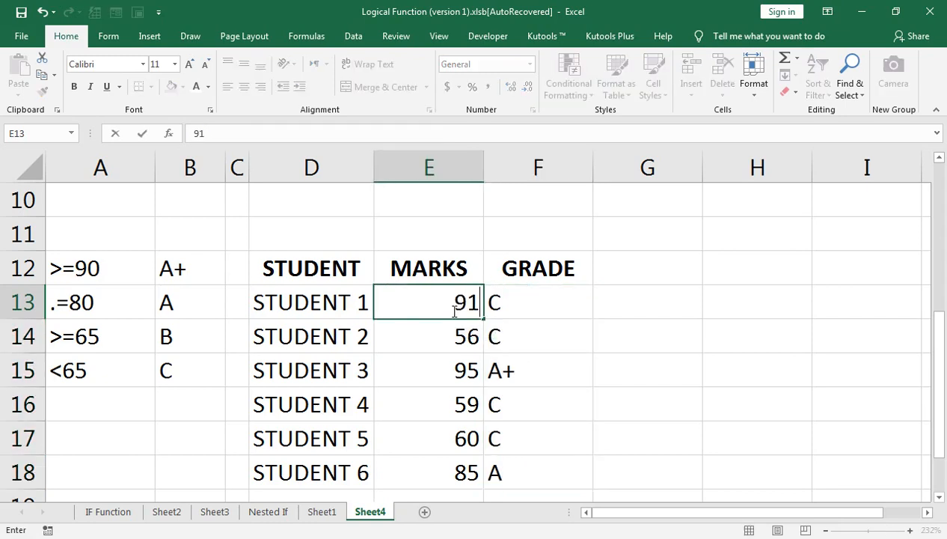
{"action": "key", "text": "Return"}
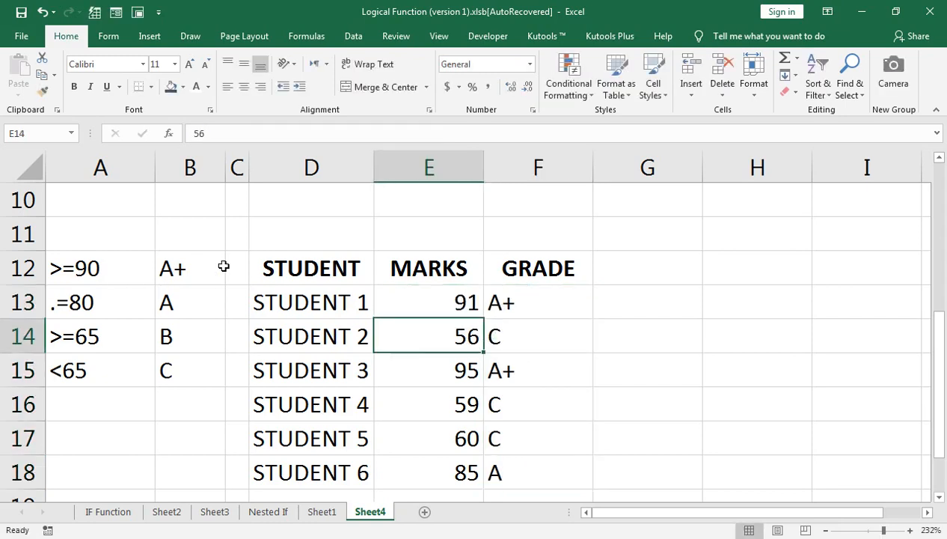
- Set Student 3's marks in E15 to 50 to test the lowest grade
{"action": "left_click", "coordinate": [458, 438]}
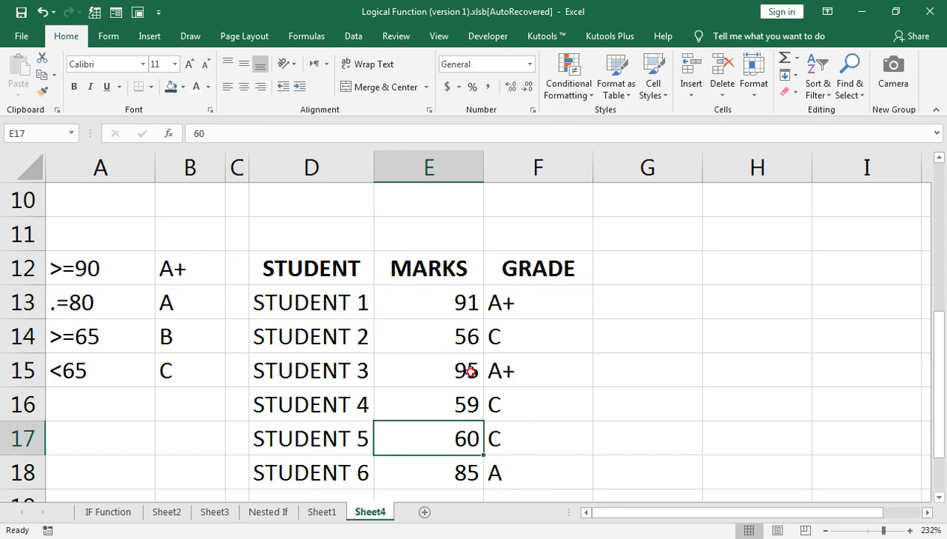
{"action": "left_click", "coordinate": [470, 371]}
{"action": "type", "text": "50"}
{"action": "key", "text": "Return"}
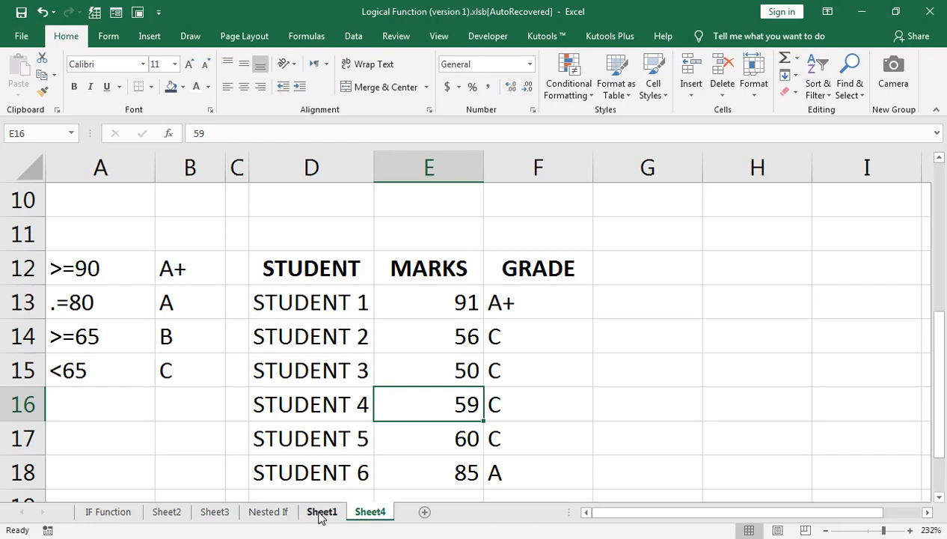
- Switch to the Sheet2 worksheet containing the sellers' sales and the commission rate table
{"action": "key", "text": "ctrl+Page_Up"}
{"action": "key", "text": "ctrl+Page_Up"}
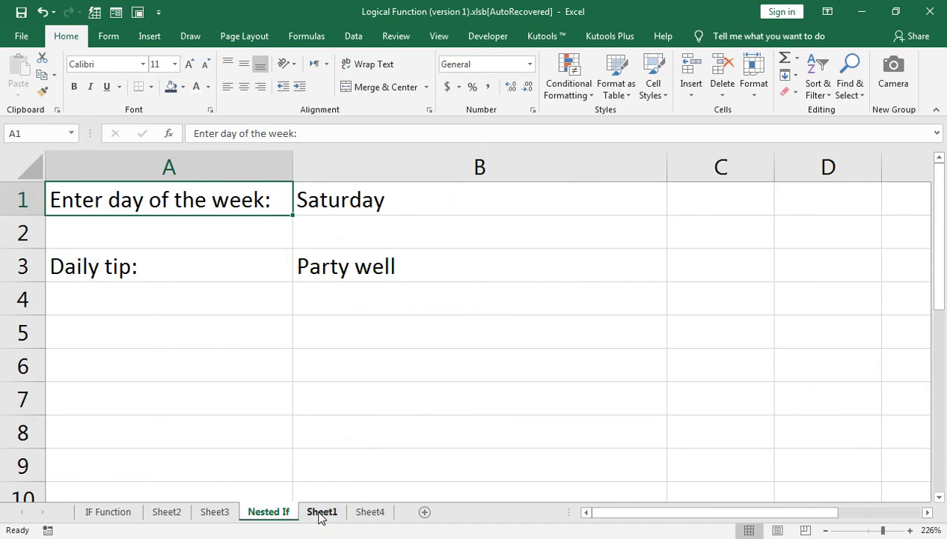
{"action": "key", "text": "ctrl+Page_Up"}
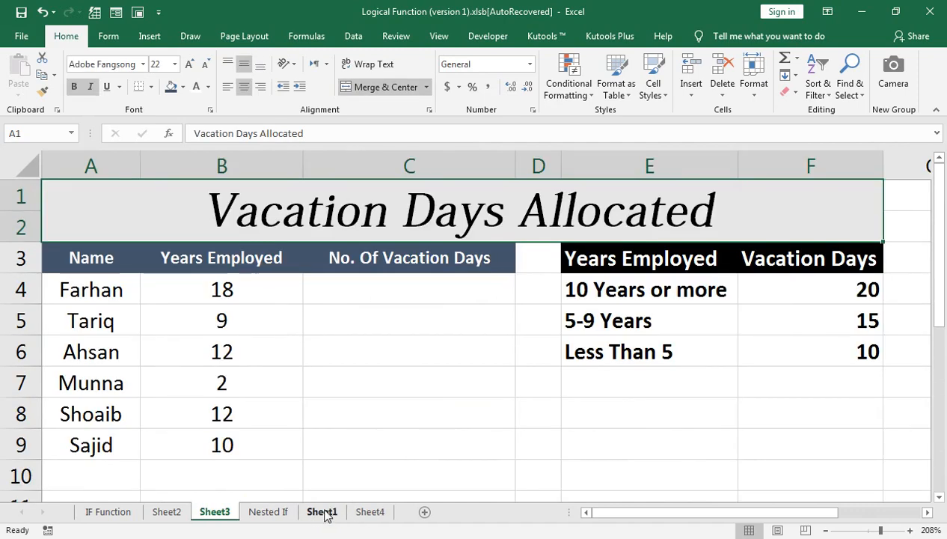
{"action": "key", "text": "ctrl+Page_Up"}
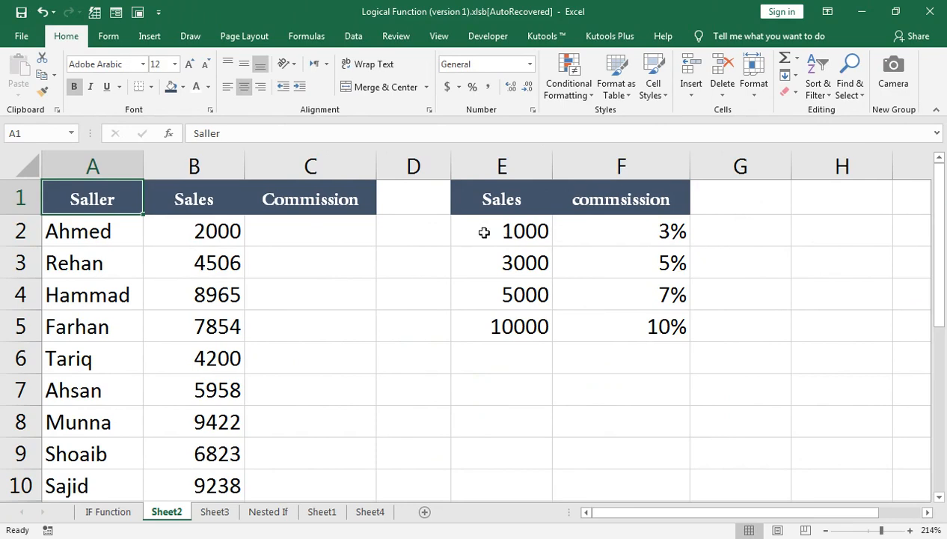
- Start the first seller's commission formula in C2 with =IF(B2>=1000,3% as its test and true value
{"action": "left_click", "coordinate": [310, 230]}
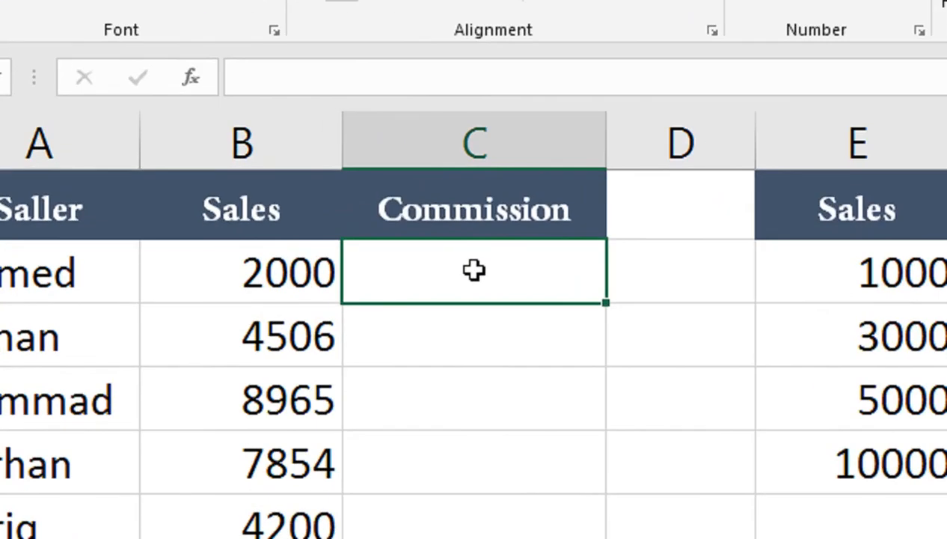
{"action": "type", "text": "=if"}
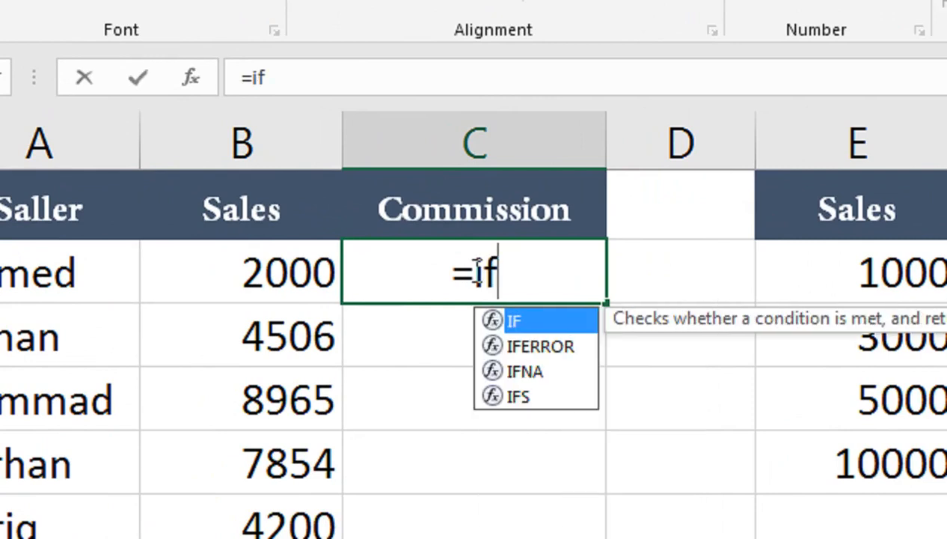
{"action": "key", "text": "Tab"}
{"action": "type", "text": "B2> =1000"}
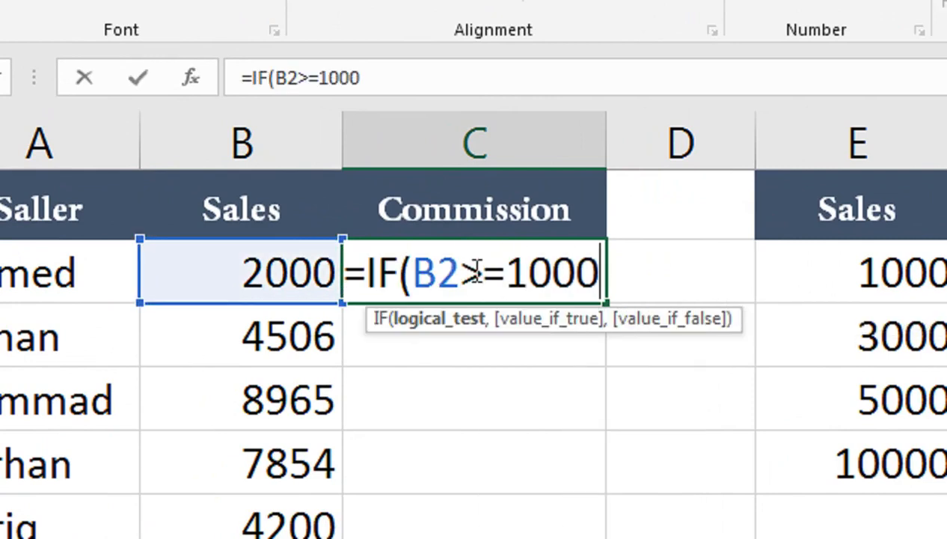
{"action": "type", "text": ","}
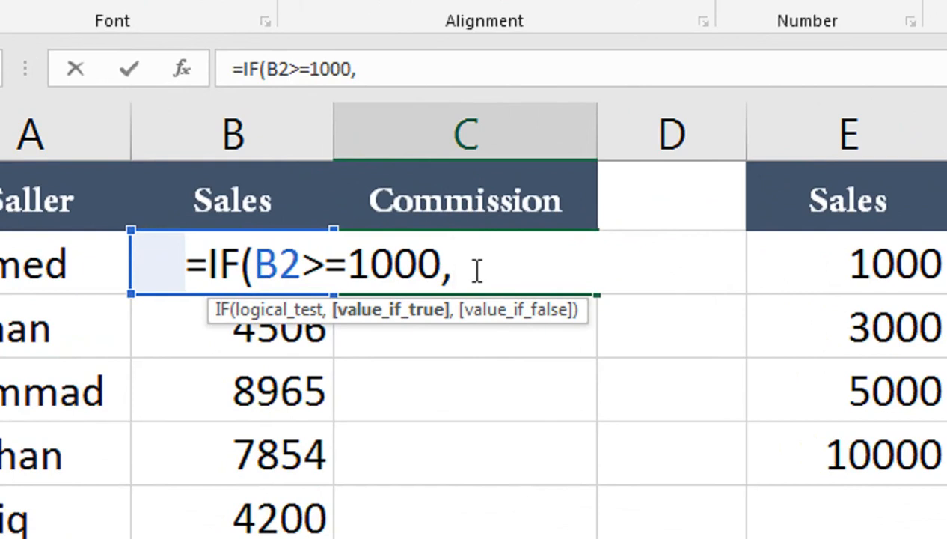
{"action": "type", "text": "3"}
{"action": "key", "text": "BackSpace"}
{"action": "type", "text": "3%"}
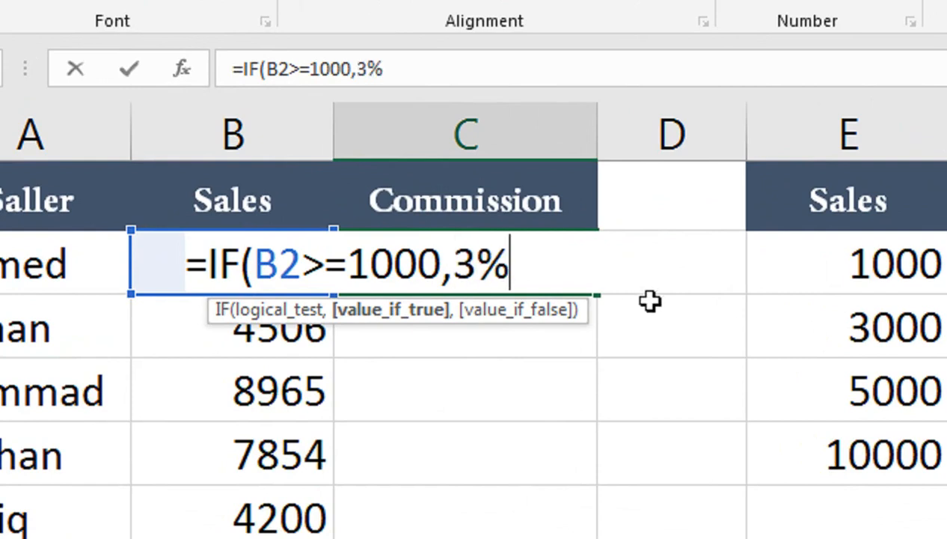
- Extend C2's formula with a nested IF that tests B2>=3000 and returns 5%, and open another IF as its false value
{"action": "type", "text": ",if"}
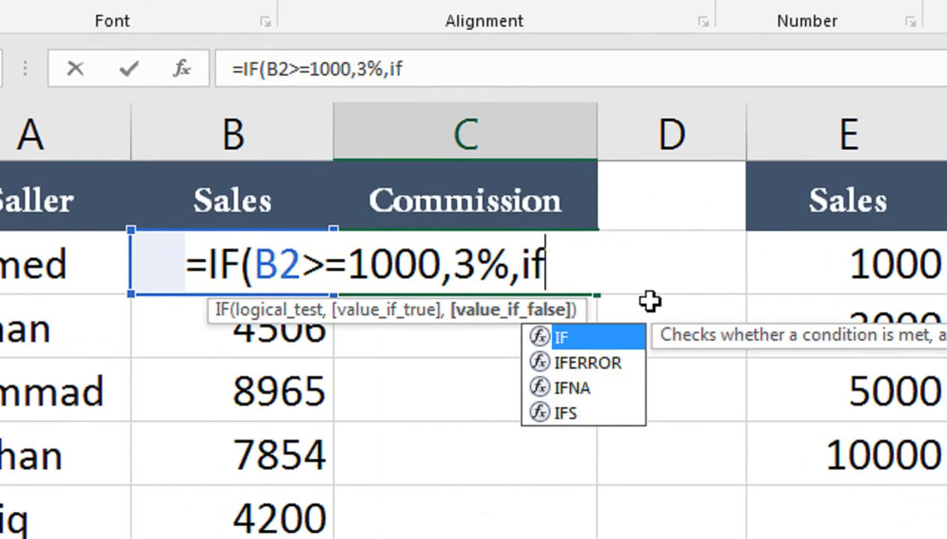
{"action": "key", "text": "Tab"}
{"action": "key", "text": "Left"}
{"action": "type", "text": ">="}
{"action": "type", "text": "300"}
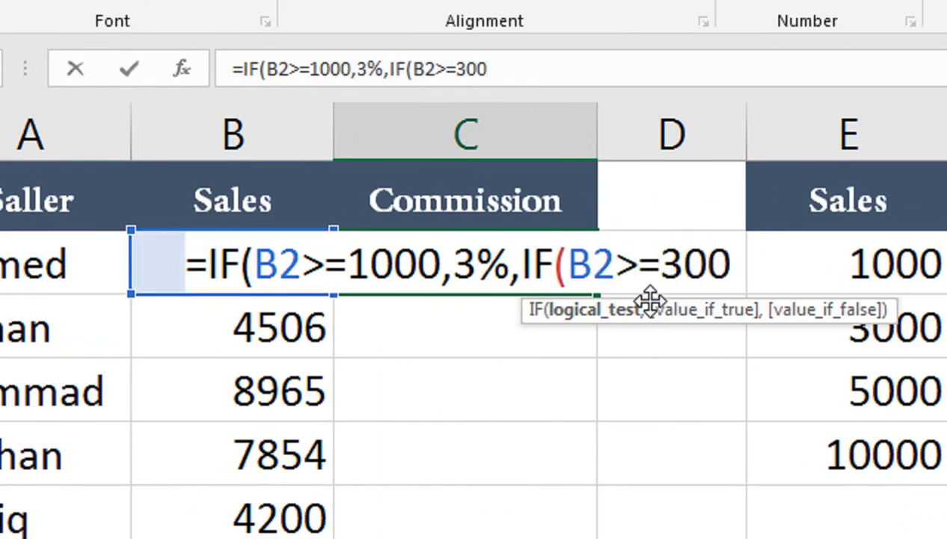
{"action": "type", "text": "0,"}
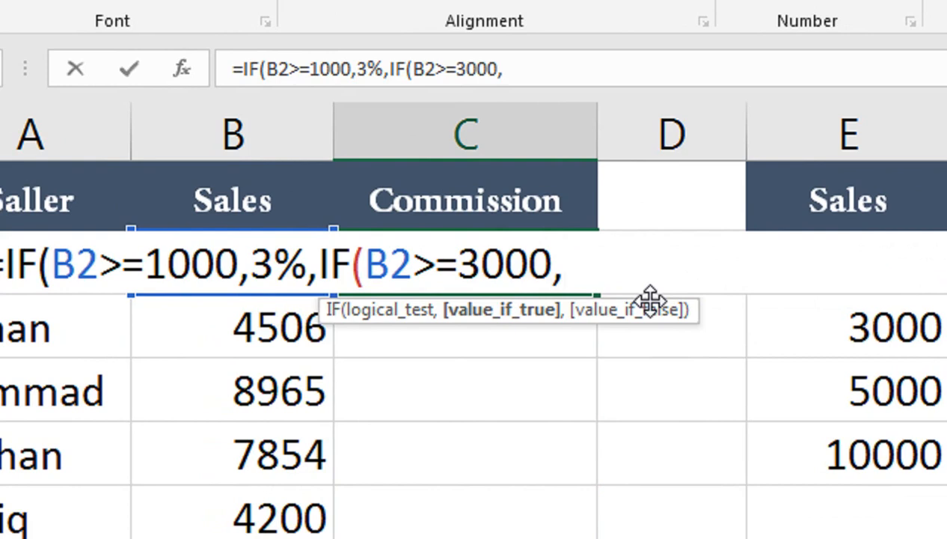
{"action": "type", "text": "5%,IF("}
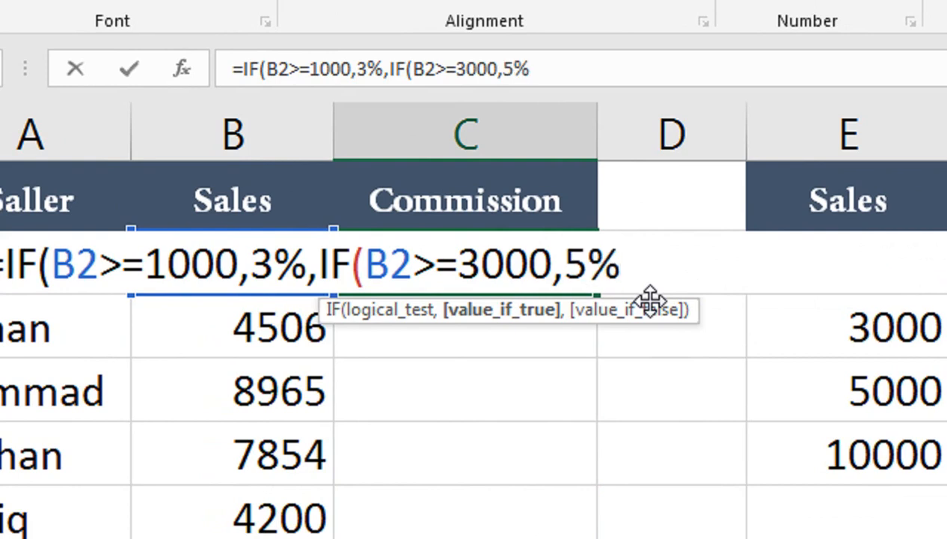
- Give the third IF in C2's formula the test B2>=5000 and the true value 7%
{"action": "type", "text": "B2>"}
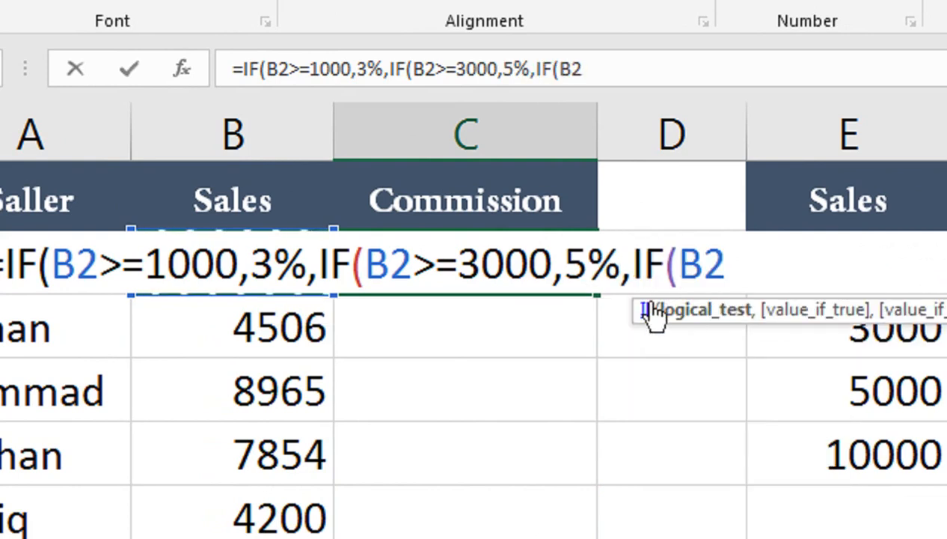
{"action": "type", "text": "="}
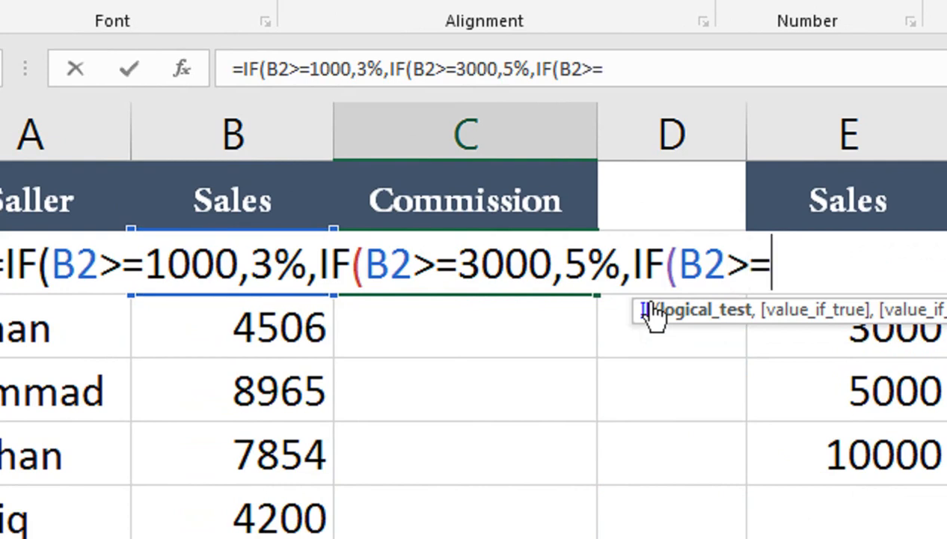
{"action": "type", "text": "5000,"}
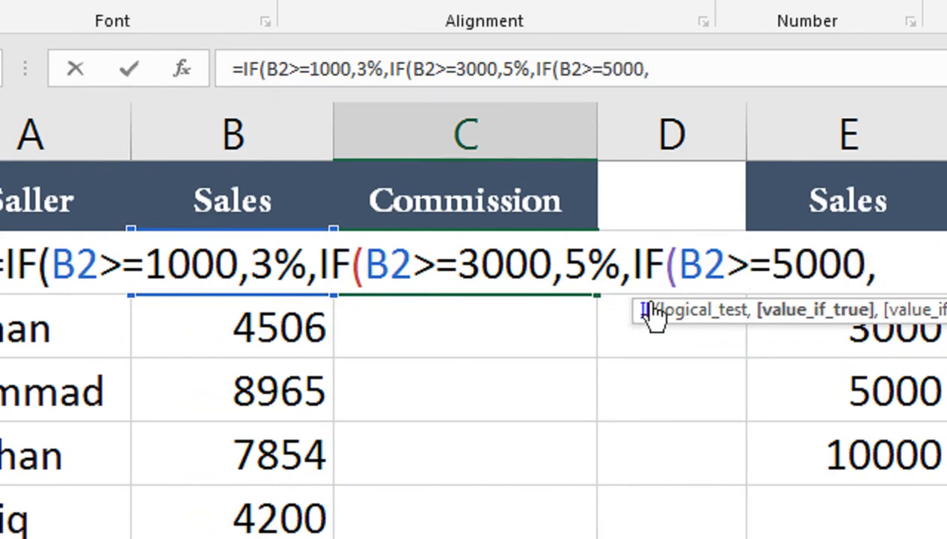
{"action": "type", "text": "7%"}
- Nest a fourth IF in C2's formula with the test B2>=1000 and the true value 10%
{"action": "type", "text": ",id"}
{"action": "key", "text": "BackSpace"}
{"action": "type", "text": "f"}
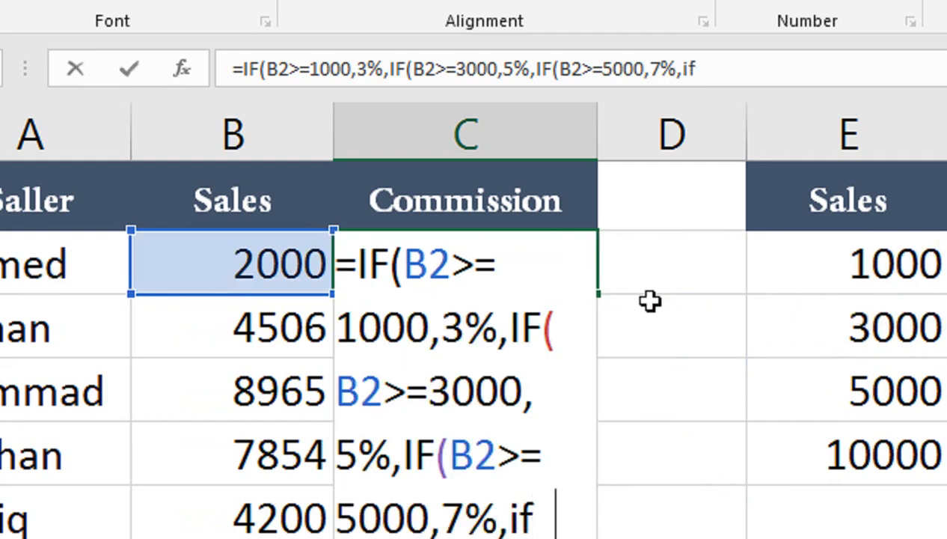
{"action": "key", "text": "Tab"}
{"action": "key", "text": "Left"}
{"action": "type", "text": ">=100"}
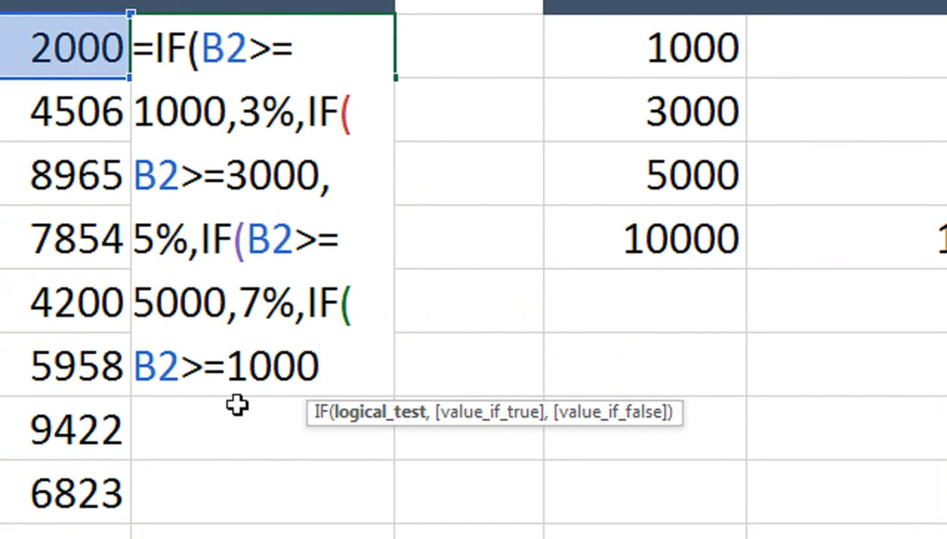
{"action": "type", "text": ",\"1"}
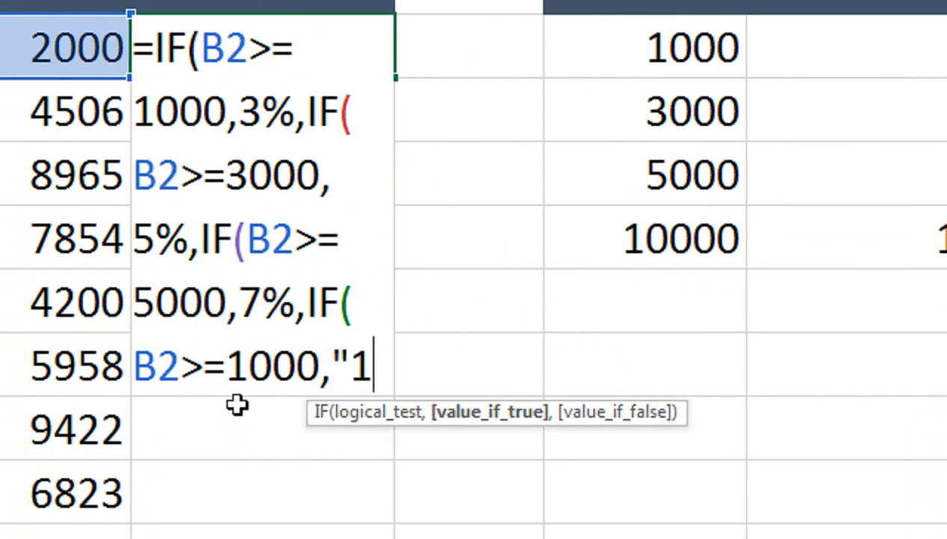
{"action": "type", "text": "0"}
{"action": "key", "text": "BackSpace"}
{"action": "key", "text": "BackSpace"}
{"action": "key", "text": "BackSpace"}
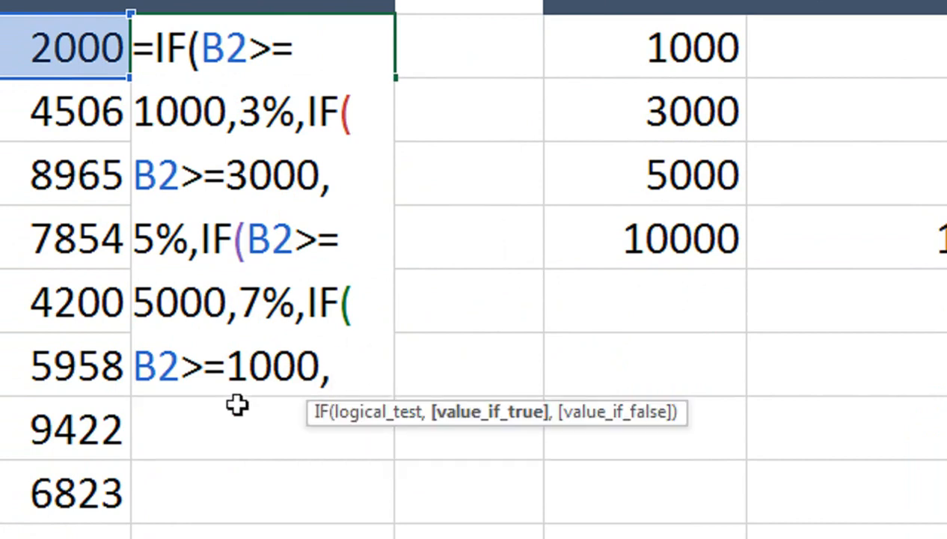
{"action": "type", "text": "10%"}
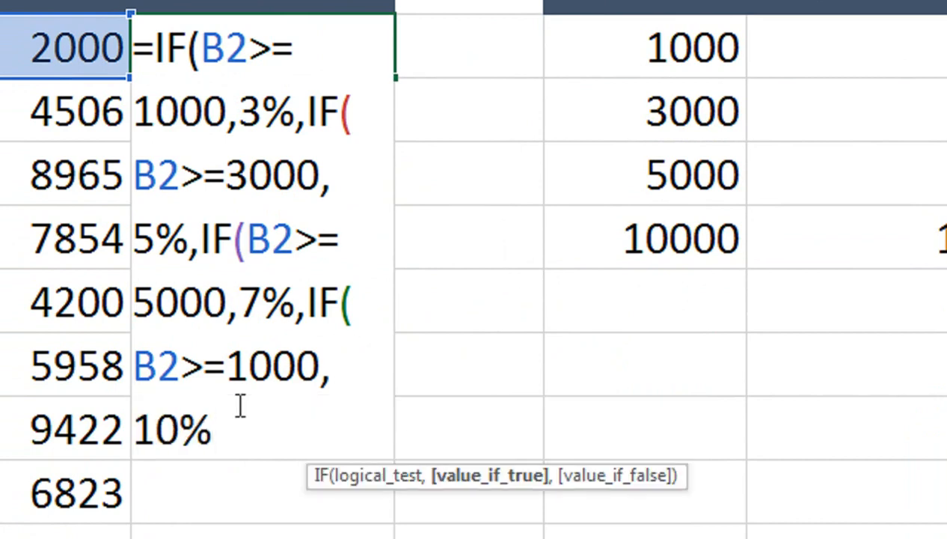
- Close all four IF functions without a final false value and enter the formula in C2
{"action": "type", "text": ","}
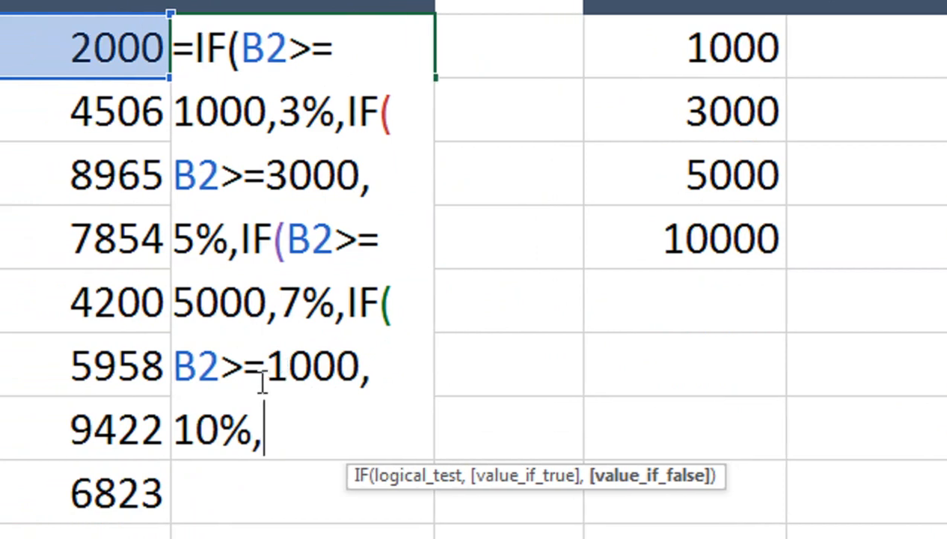
{"action": "key", "text": "BackSpace"}
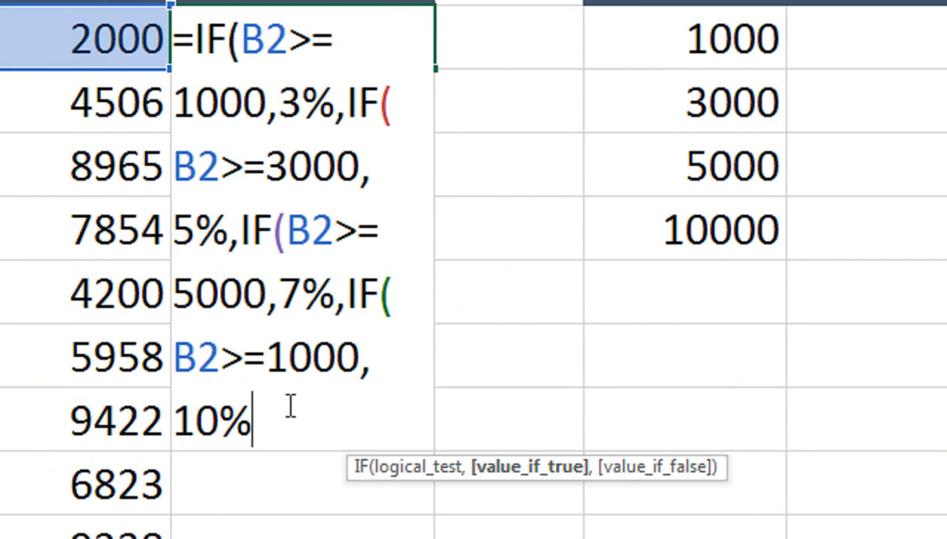
{"action": "type", "text": "))))"}
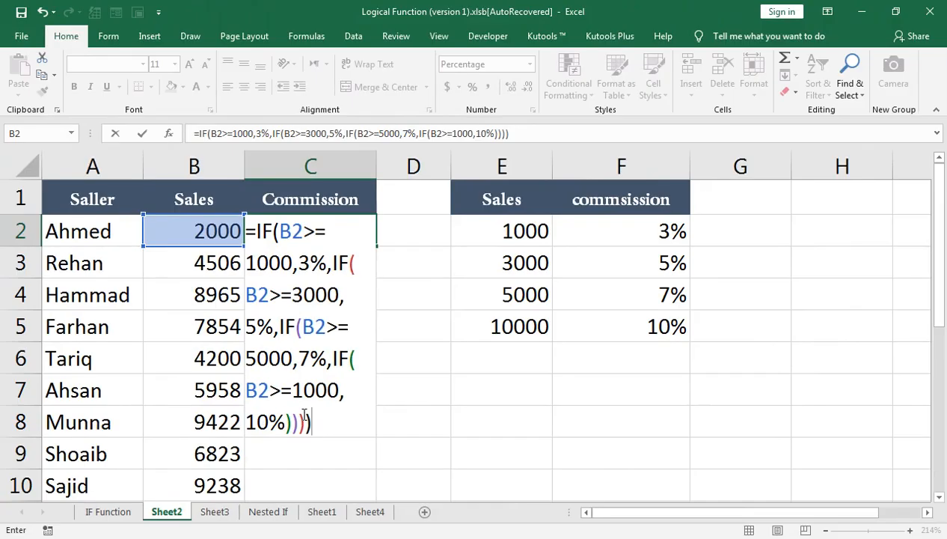
{"action": "key", "text": "Return"}
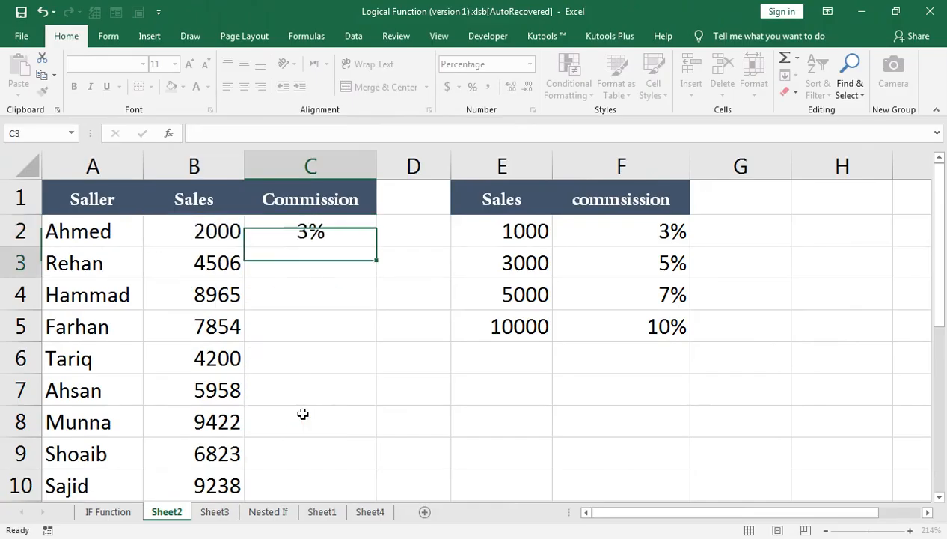
- Fill the commission formula from C2 down through C10
{"action": "key", "text": "Up"}
{"action": "key", "text": "shift+Down"}
{"action": "key", "text": "shift+Down"}
{"action": "key", "text": "shift+Down"}
{"action": "key", "text": "shift+Down"}
{"action": "key", "text": "shift+Down"}
{"action": "key", "text": "shift+Down"}
{"action": "key", "text": "shift+Down"}
{"action": "key", "text": "shift+Down"}
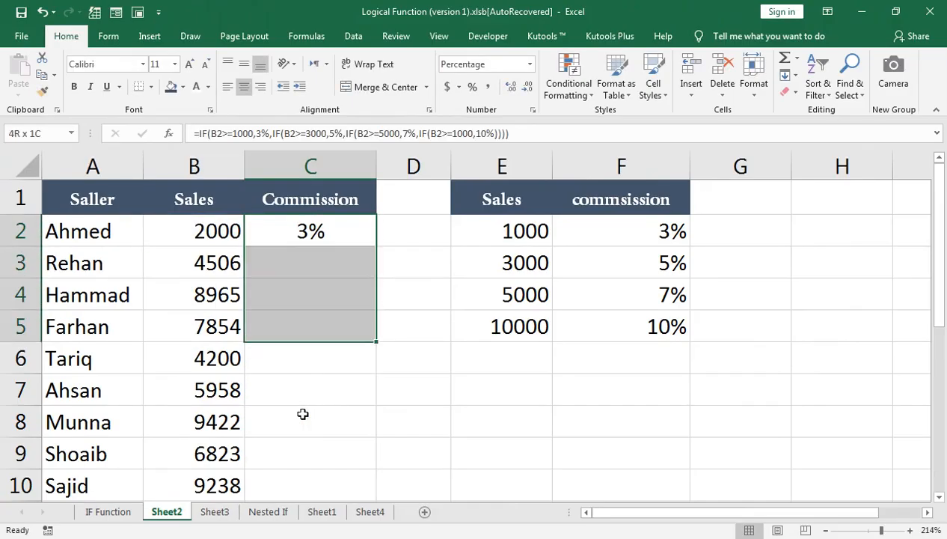
{"action": "key", "text": "ctrl+d"}
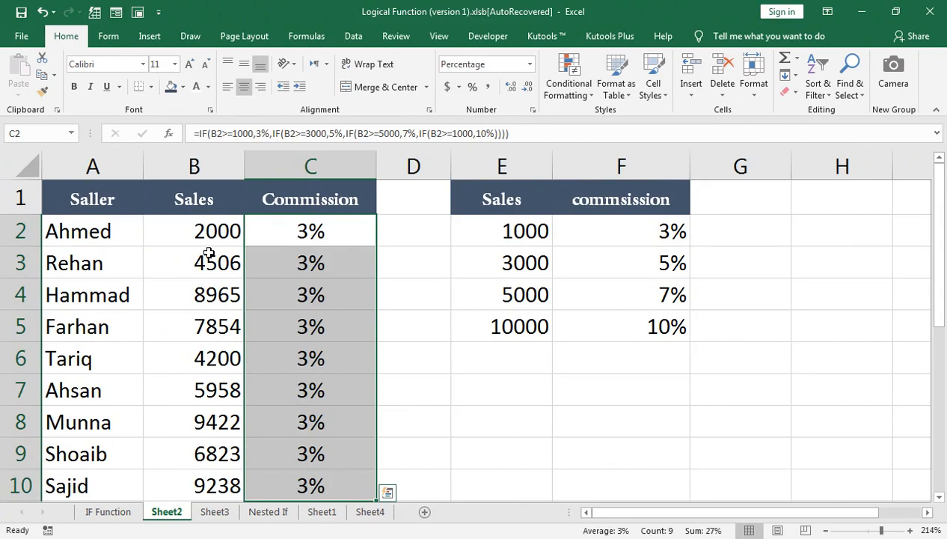
- Change the first two tests in C2's formula to B2<=1000 and B2<=3000
{"action": "key", "text": "ctrl+q"}
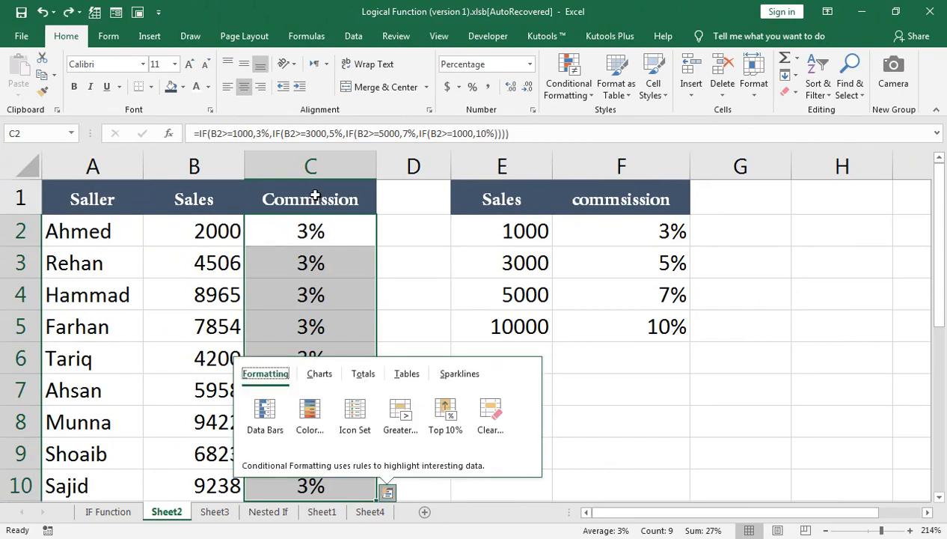
{"action": "left_click", "coordinate": [289, 243]}
{"action": "double_click", "coordinate": [276, 225]}
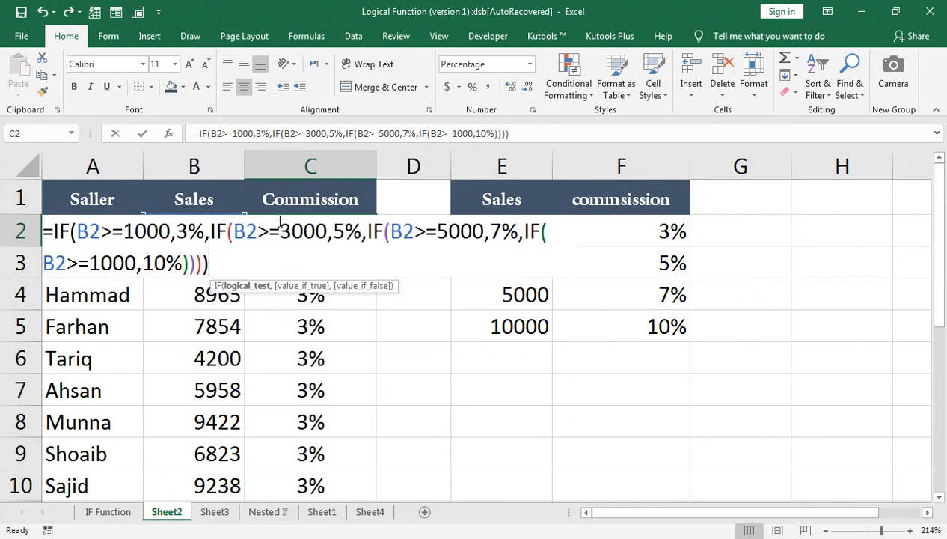
{"action": "left_click", "coordinate": [111, 232]}
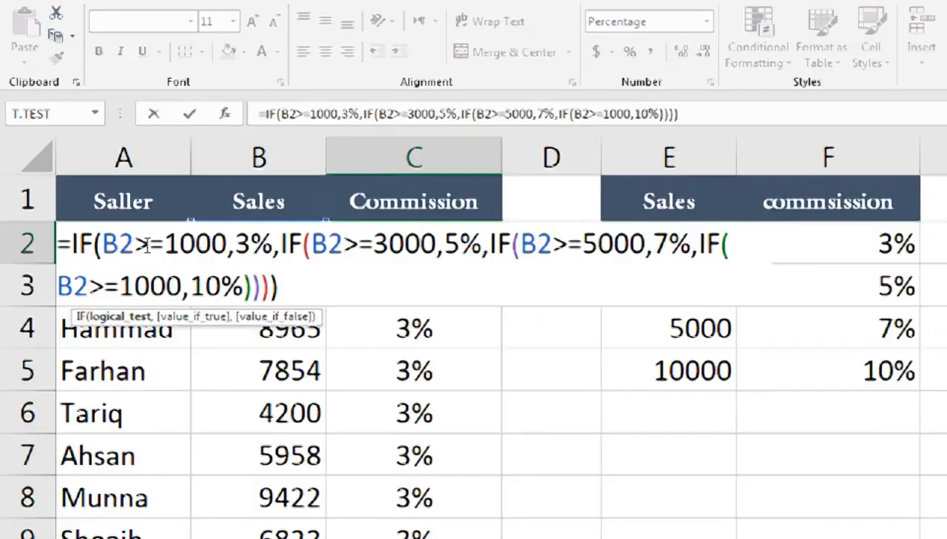
{"action": "key", "text": "BackSpace"}
{"action": "type", "text": "<"}
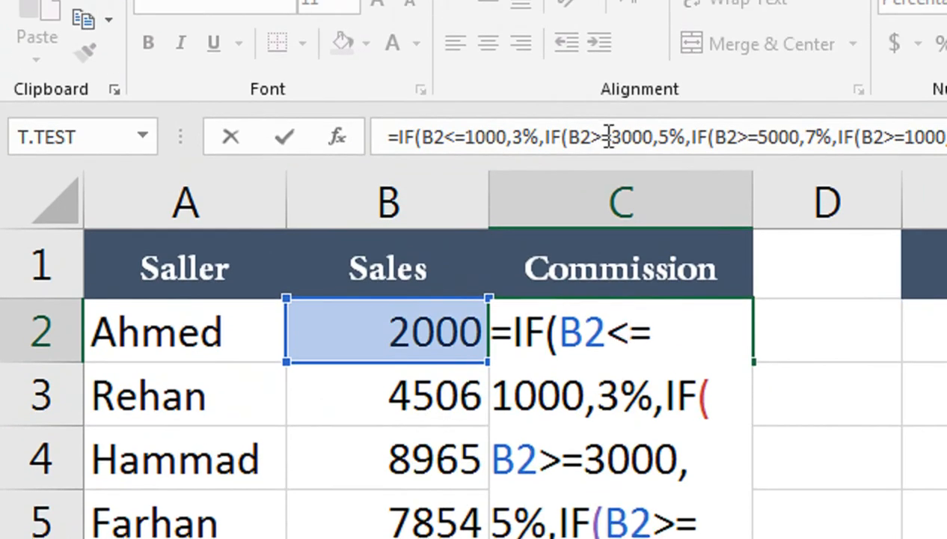
{"action": "left_click", "coordinate": [608, 137]}
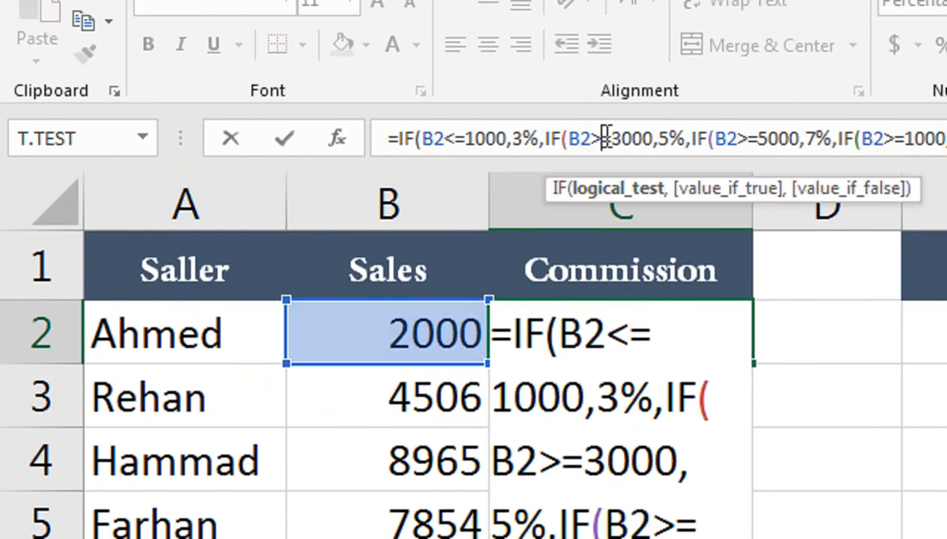
{"action": "key", "text": "BackSpace"}
{"action": "type", "text": "<"}
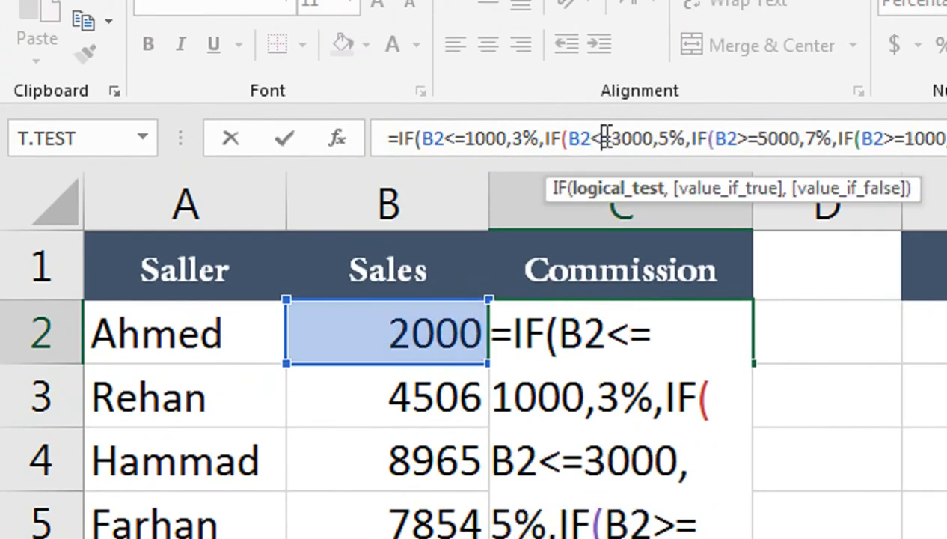
- Change the third and fourth tests in C2's formula to B2<=5000 and B2<=1000, and enter the formula
{"action": "left_click", "coordinate": [757, 137]}
{"action": "key", "text": "BackSpace"}
{"action": "type", "text": "<"}
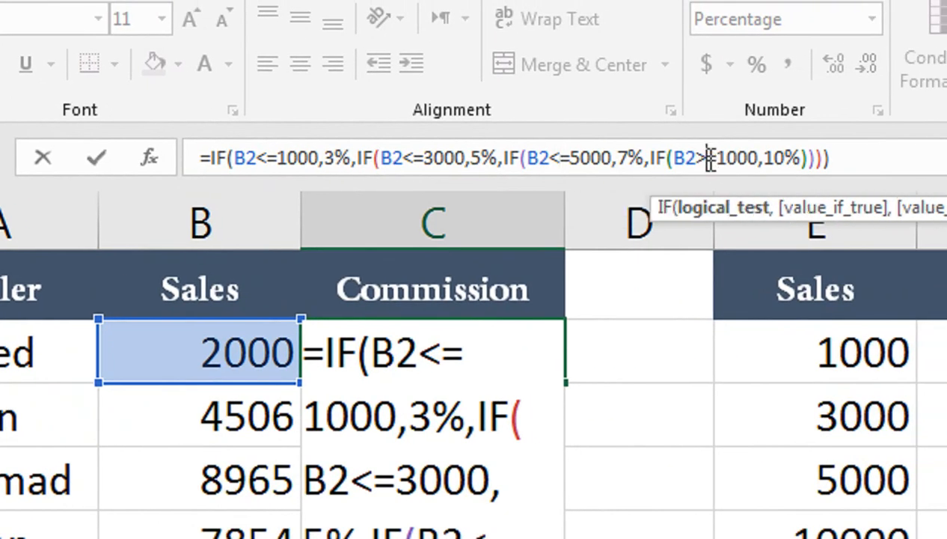
{"action": "left_click", "coordinate": [711, 159]}
{"action": "key", "text": "BackSpace"}
{"action": "type", "text": "<"}
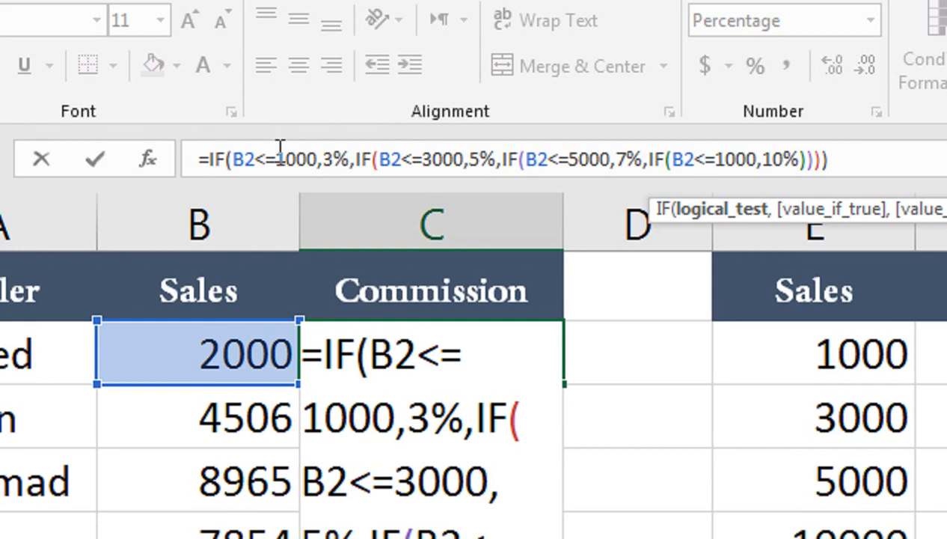
{"action": "key", "text": "Return"}
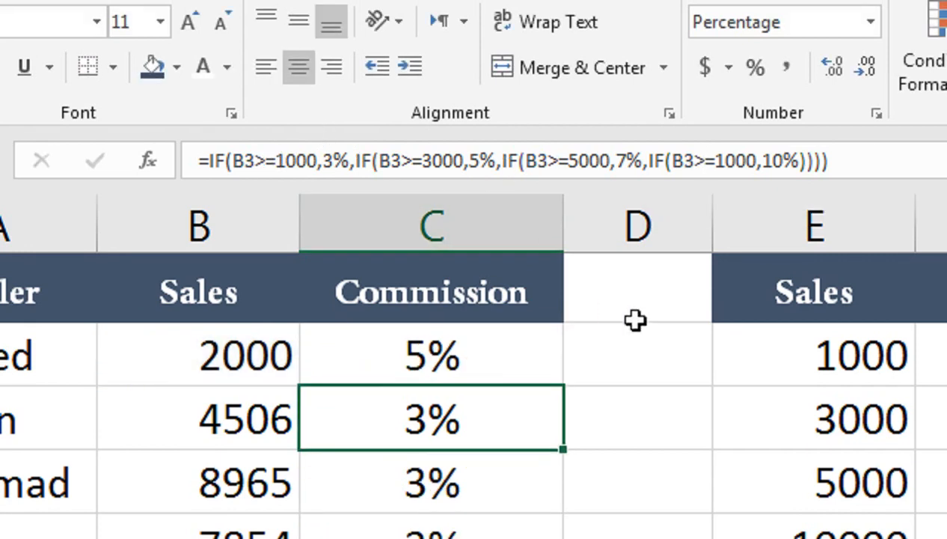
- Fill C2's revised commission formula down the Commission column for all sellers
{"action": "left_click", "coordinate": [479, 356]}
{"action": "left_click", "coordinate": [553, 381]}
{"action": "double_click", "coordinate": [554, 383]}
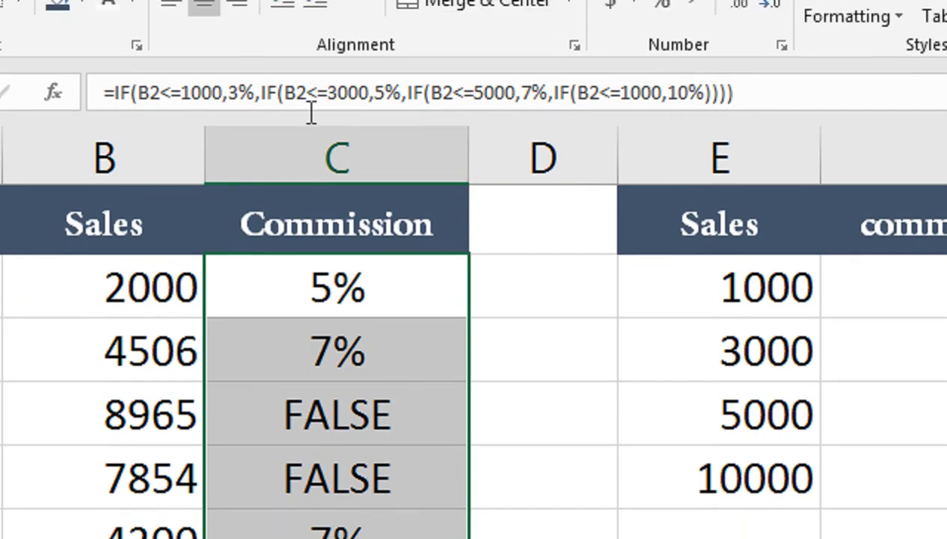
{"action": "left_click", "coordinate": [339, 73]}
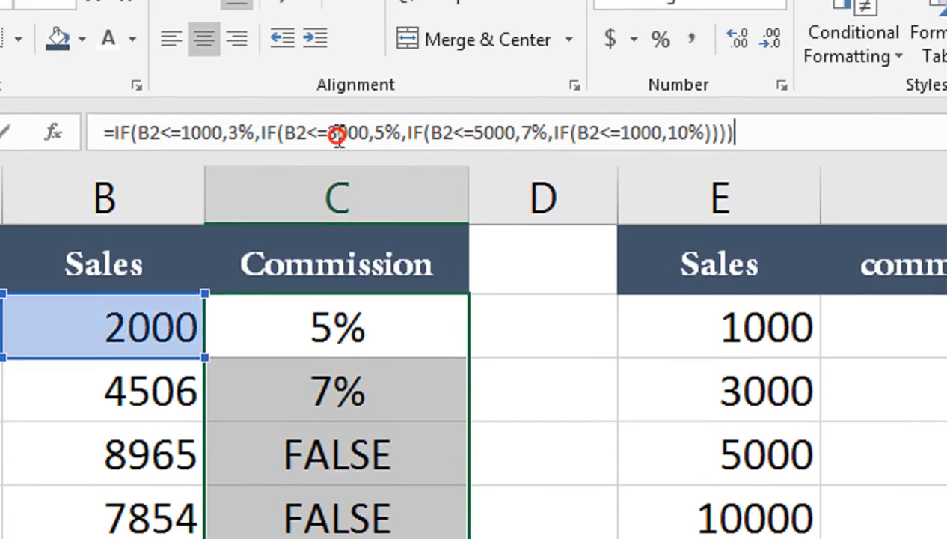
{"action": "key", "text": "BackSpace"}
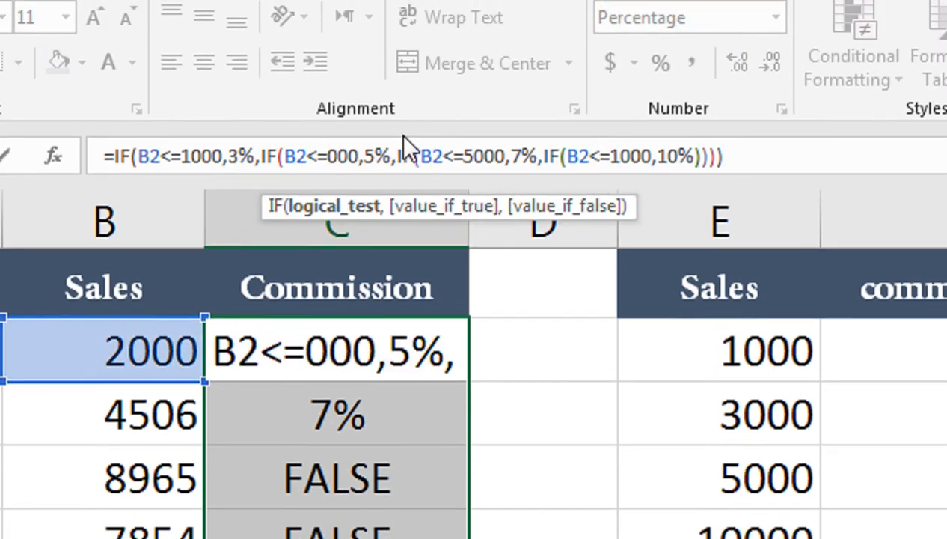
{"action": "type", "text": "3"}
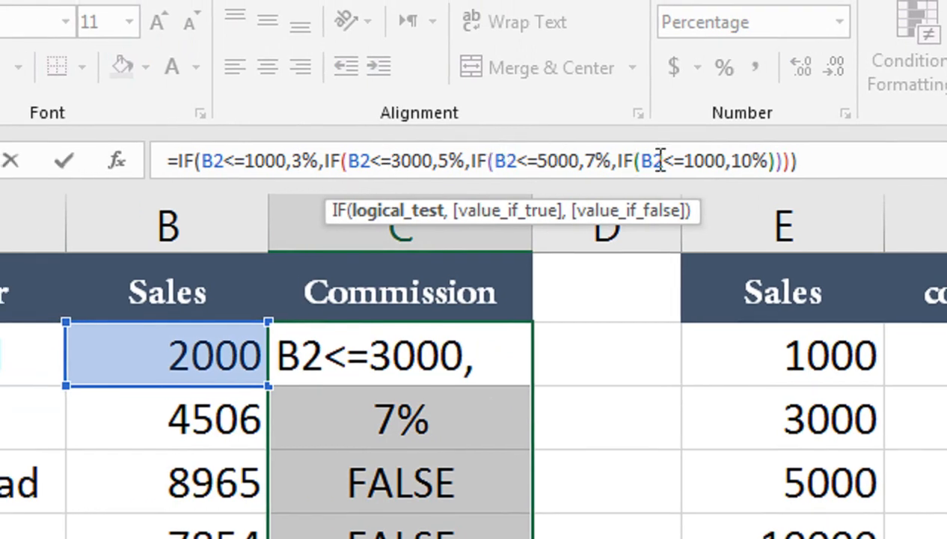
{"action": "key", "text": "Return"}
- Try to fill the formula in C2 down the Commission column again
{"action": "left_click", "coordinate": [499, 376]}
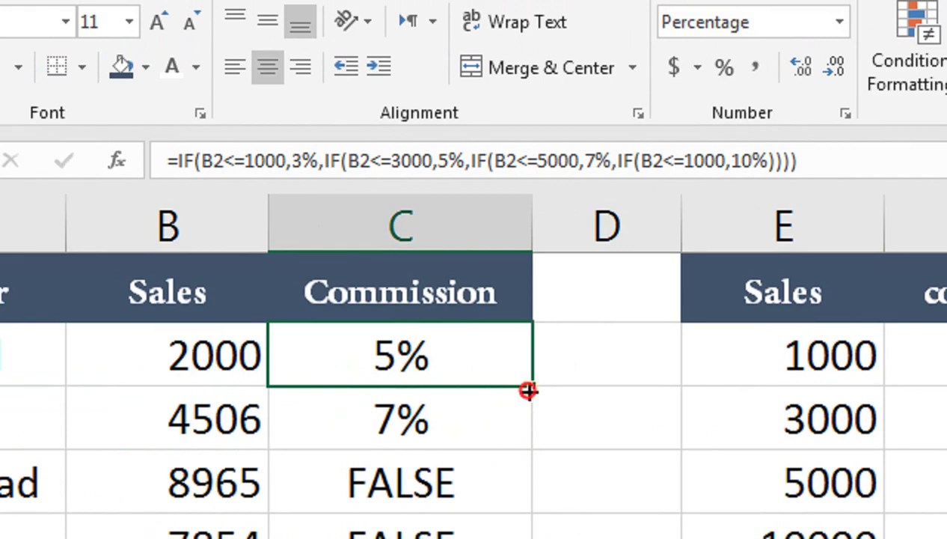
{"action": "left_click", "coordinate": [526, 389]}
{"action": "left_click", "coordinate": [533, 381]}
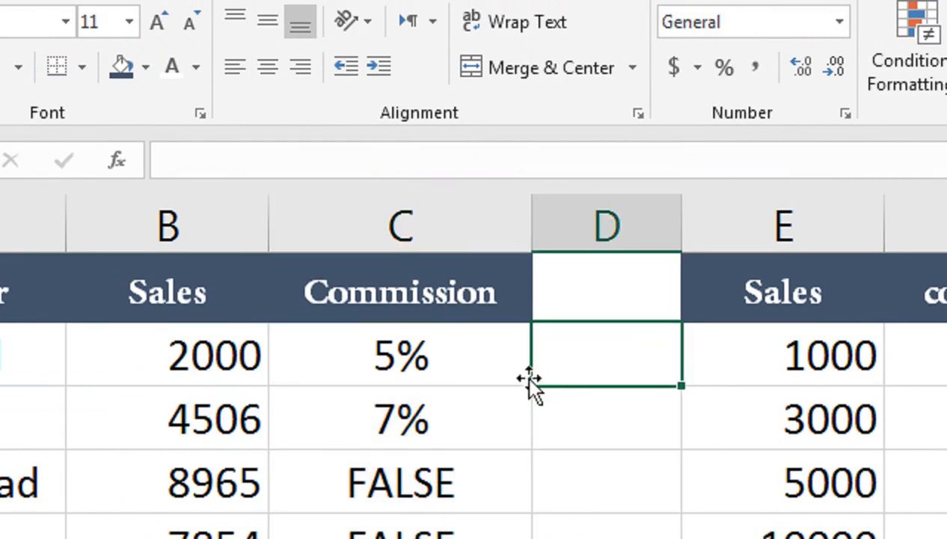
{"action": "left_click", "coordinate": [525, 374]}
{"action": "double_click", "coordinate": [534, 386]}
- Change the last test in C2's formula to B2<=10000 and fill the corrected formula down the Commission column
{"action": "left_click", "coordinate": [496, 362]}
{"action": "left_click", "coordinate": [496, 362]}
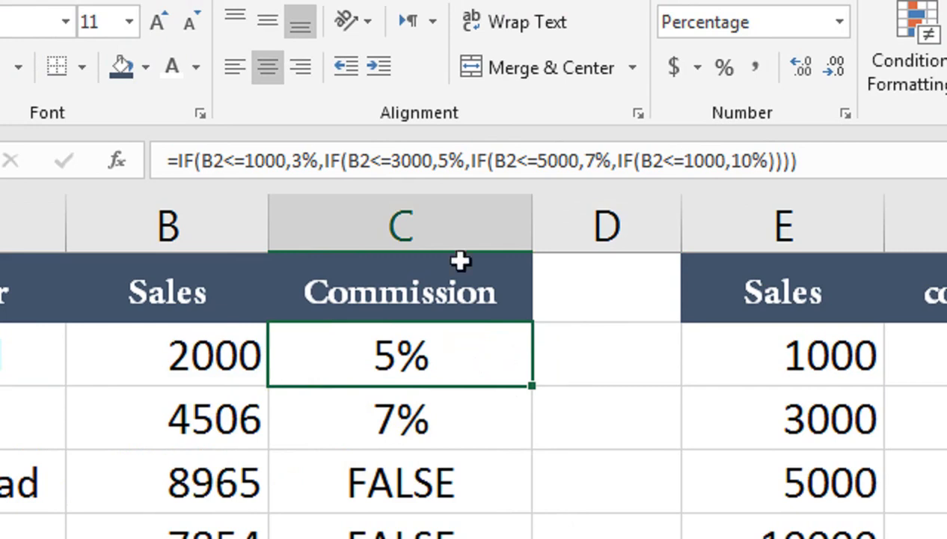
{"action": "left_click", "coordinate": [707, 169]}
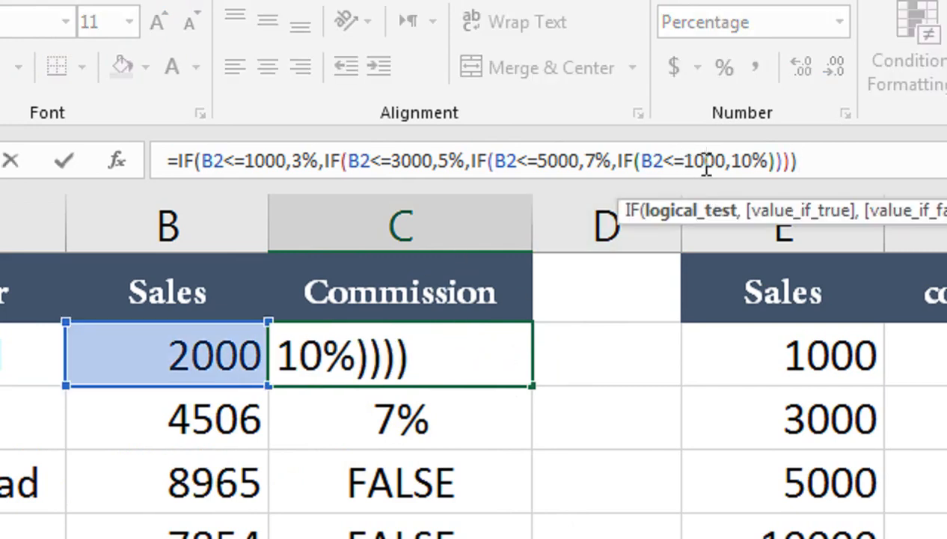
{"action": "type", "text": "0"}
{"action": "key", "text": "Return"}
{"action": "left_click", "coordinate": [504, 378]}
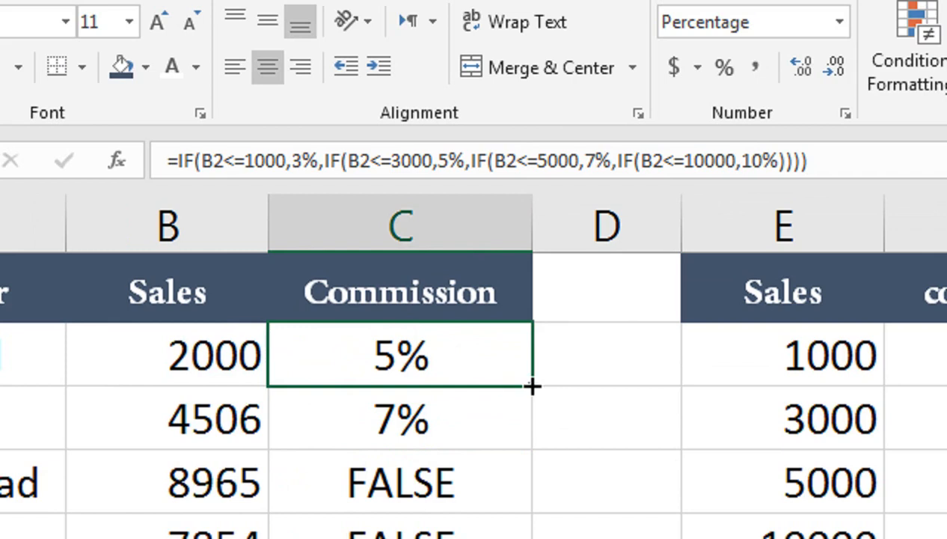
{"action": "double_click", "coordinate": [531, 385]}
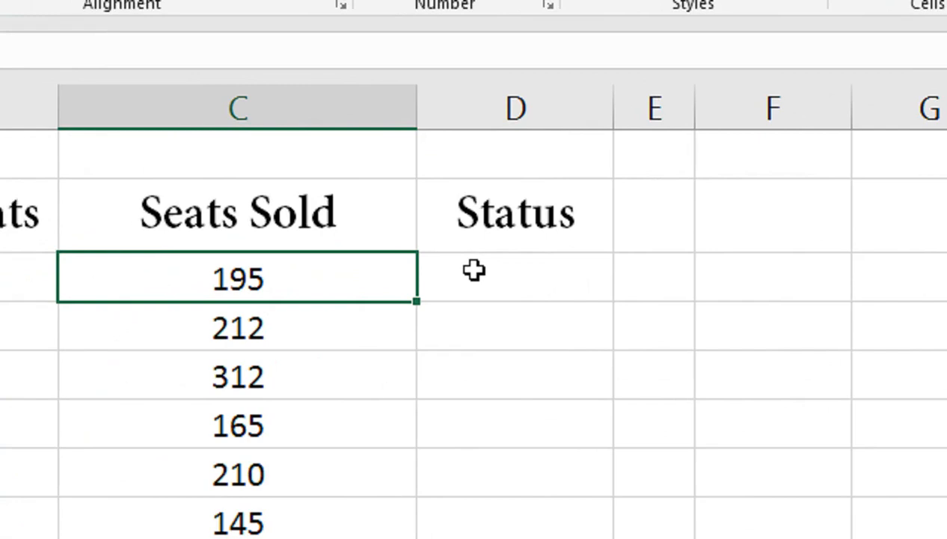
- Start an IF formula in D3 of the Status column that tests whether total seats equal seats sold, B3=C3
{"action": "left_click", "coordinate": [474, 270]}
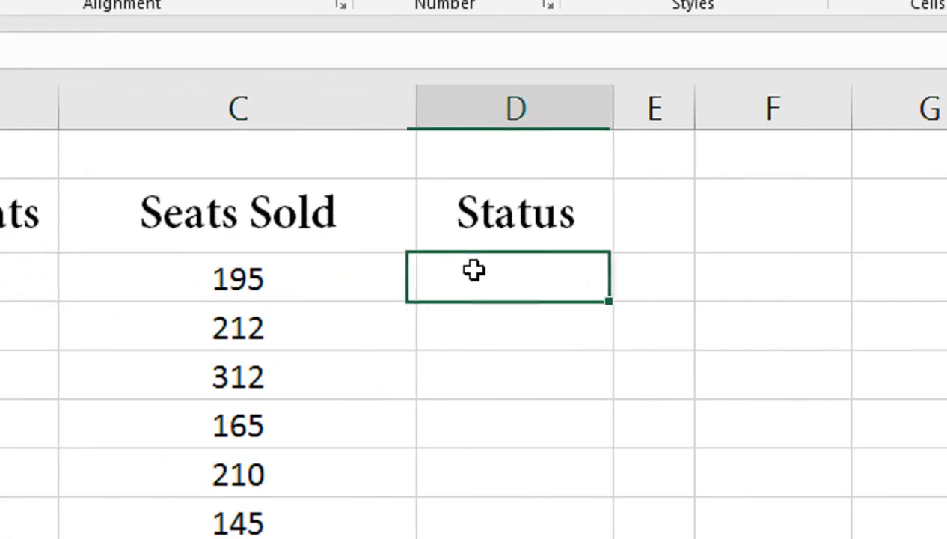
{"action": "type", "text": "=if"}
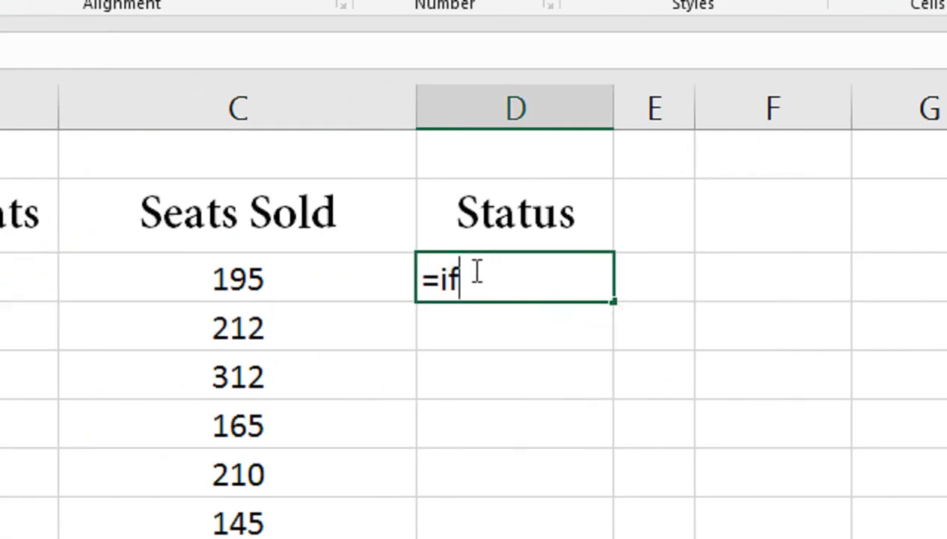
{"action": "key", "text": "Tab"}
{"action": "left_click", "coordinate": [476, 273]}
{"action": "type", "text": "=if"}
{"action": "key", "text": "Tab"}
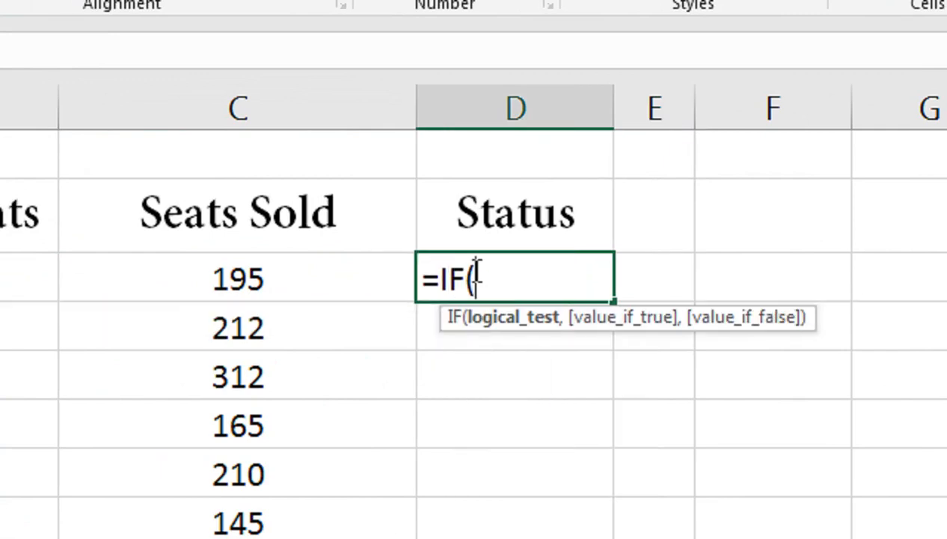
{"action": "key", "text": "Left"}
{"action": "key", "text": "Left"}
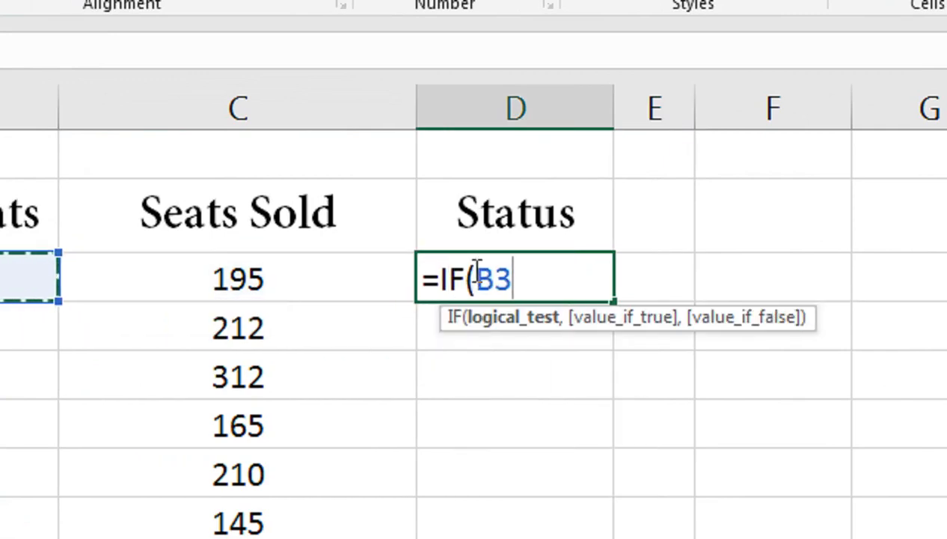
{"action": "type", "text": "="}
{"action": "key", "text": "Left"}
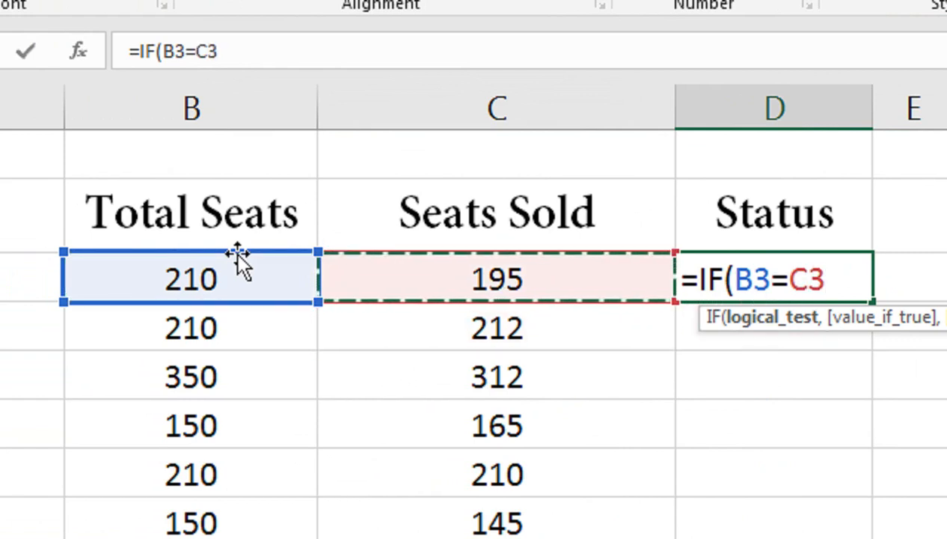
- Add "FULL" as the value returned when the B3=C3 test in D3's formula is true
{"action": "type", "text": ",\""}
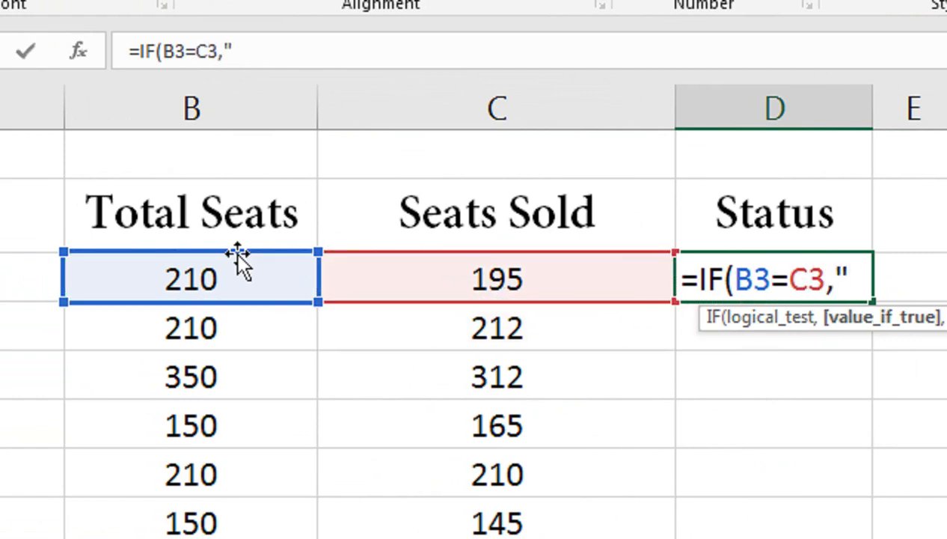
{"action": "type", "text": "fUL"}
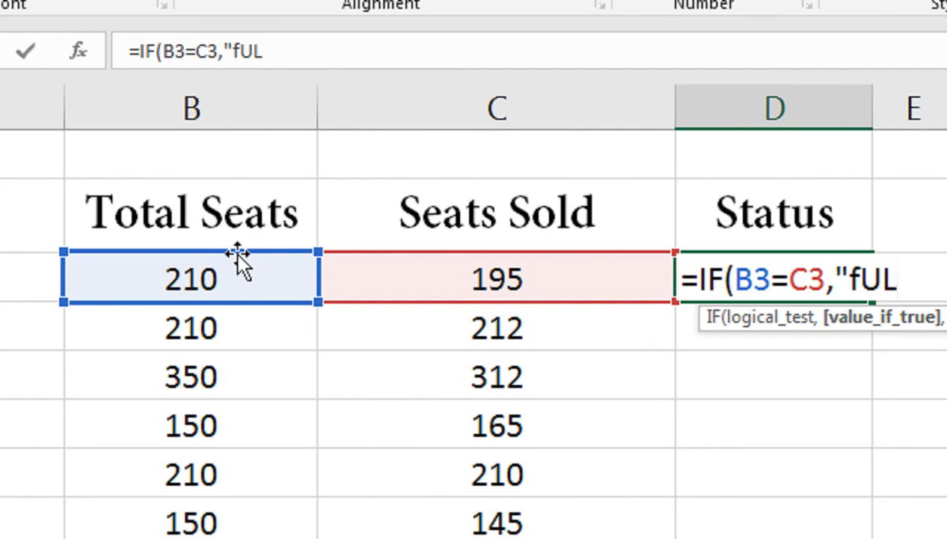
{"action": "key", "text": "BackSpace"}
{"action": "key", "text": "BackSpace"}
{"action": "key", "text": "BackSpace"}
{"action": "type", "text": "fil"}
{"action": "key", "text": "BackSpace"}
{"action": "key", "text": "BackSpace"}
{"action": "key", "text": "BackSpace"}
{"action": "type", "text": "F"}
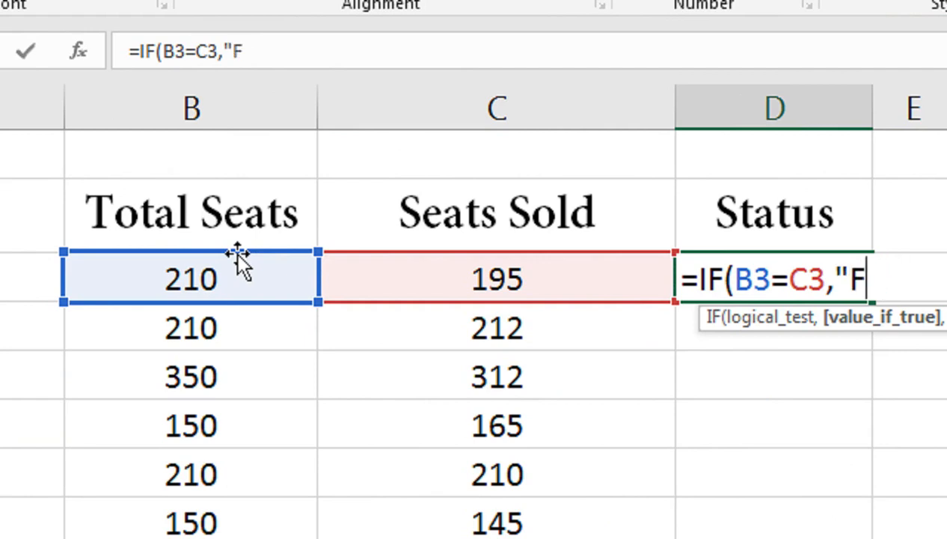
{"action": "type", "text": "ULL\""}
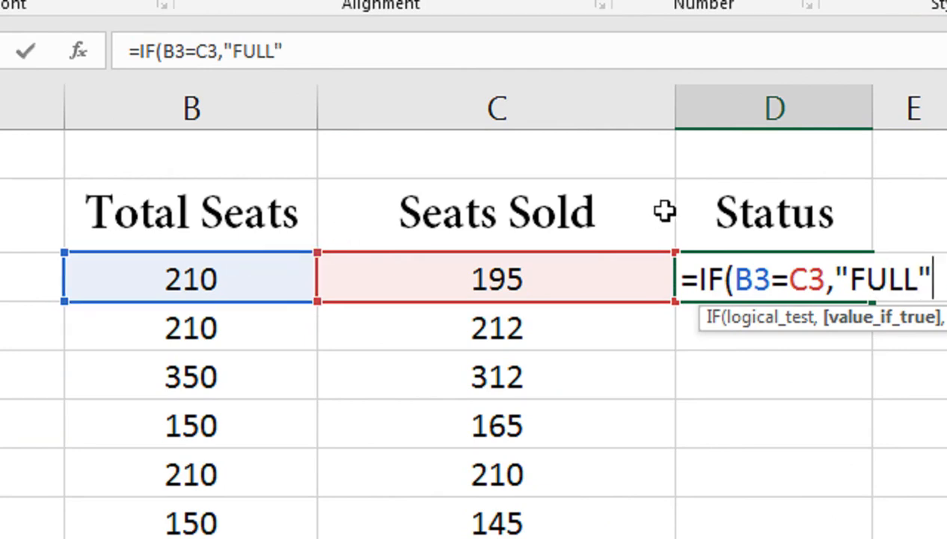
- Nest a second IF in D3's formula as the value if false, with the test B3<C3
{"action": "type", "text": ",IF"}
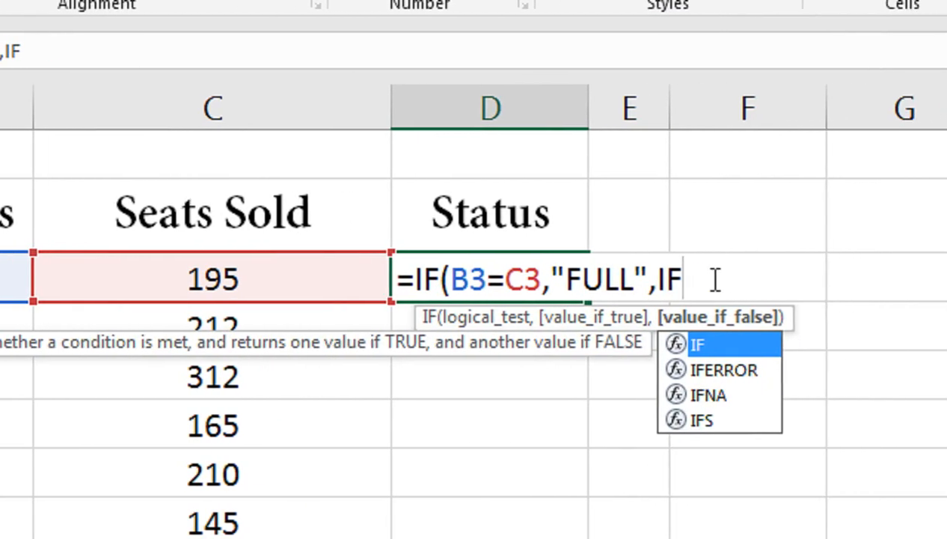
{"action": "type", "text": "("}
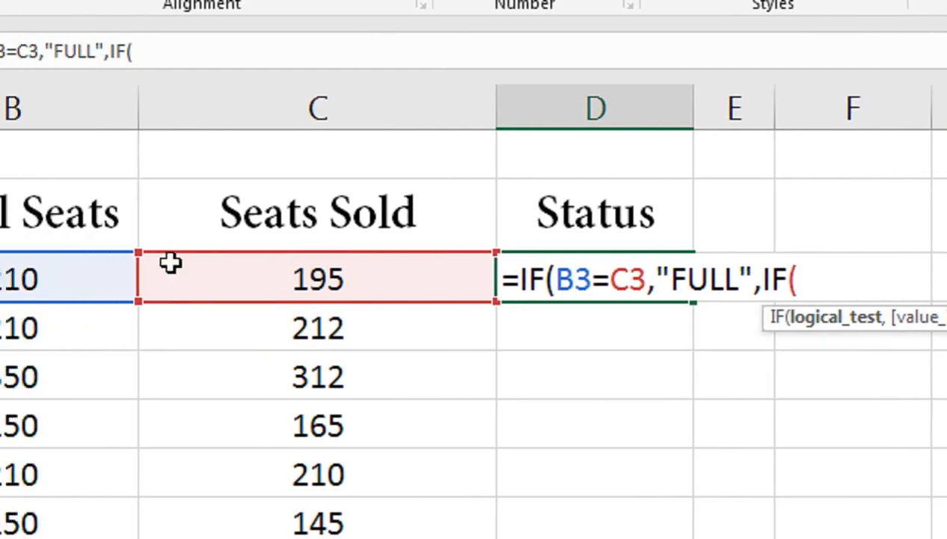
{"action": "left_click", "coordinate": [237, 272]}
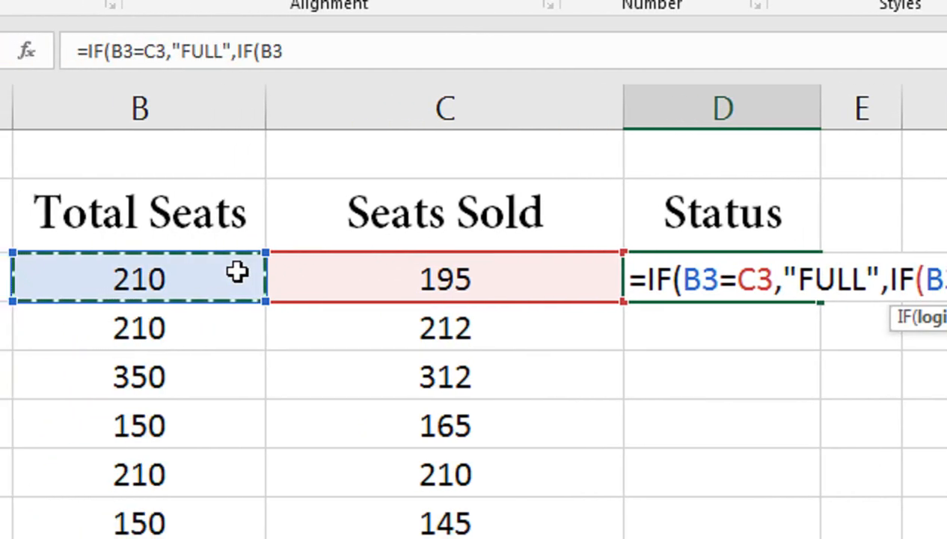
{"action": "type", "text": "<"}
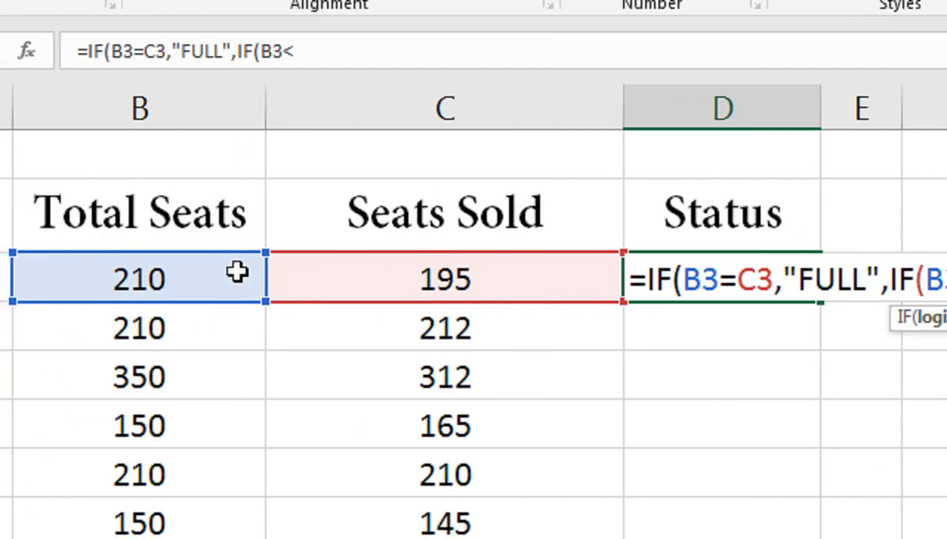
{"action": "left_click", "coordinate": [374, 283]}
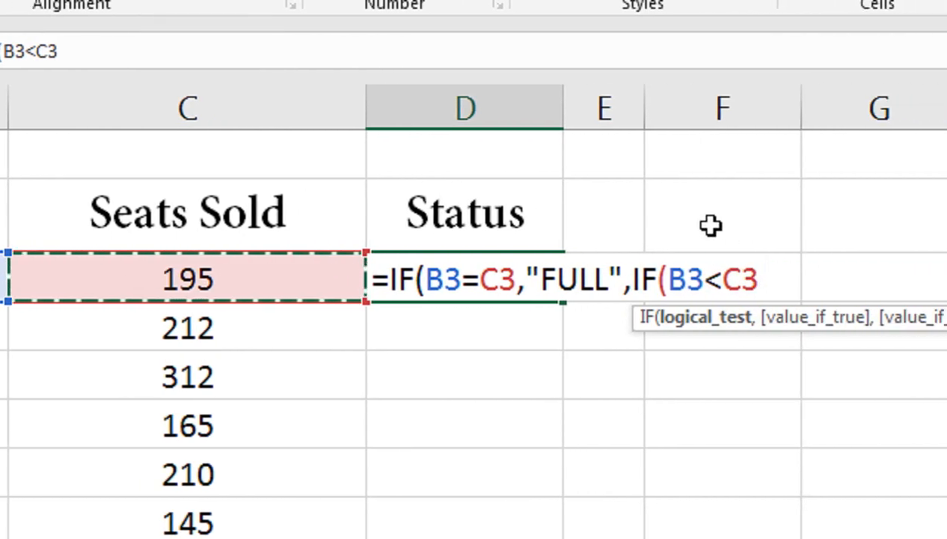
- Add "OVERBOOKED" as the value if true of the nested IF in D3
{"action": "type", "text": ",\"OB"}
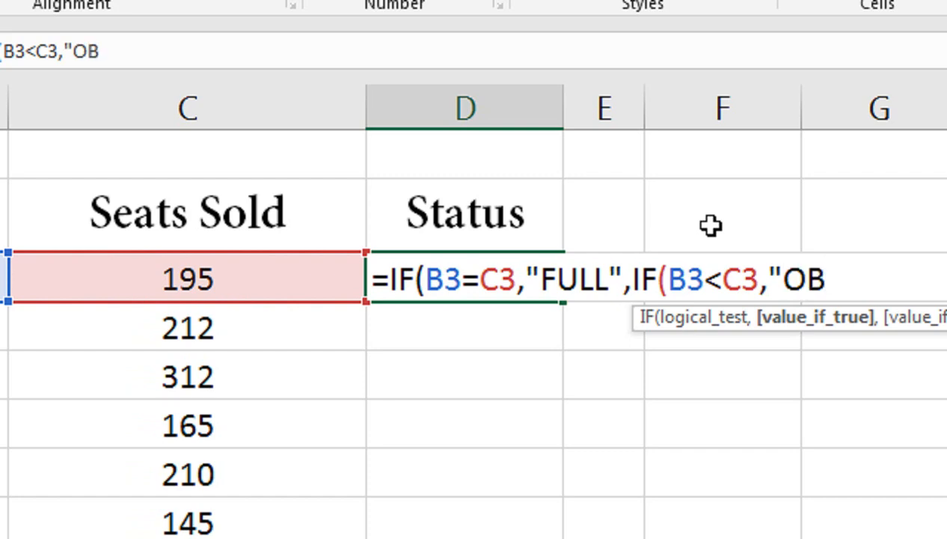
{"action": "key", "text": "BackSpace"}
{"action": "type", "text": "VER"}
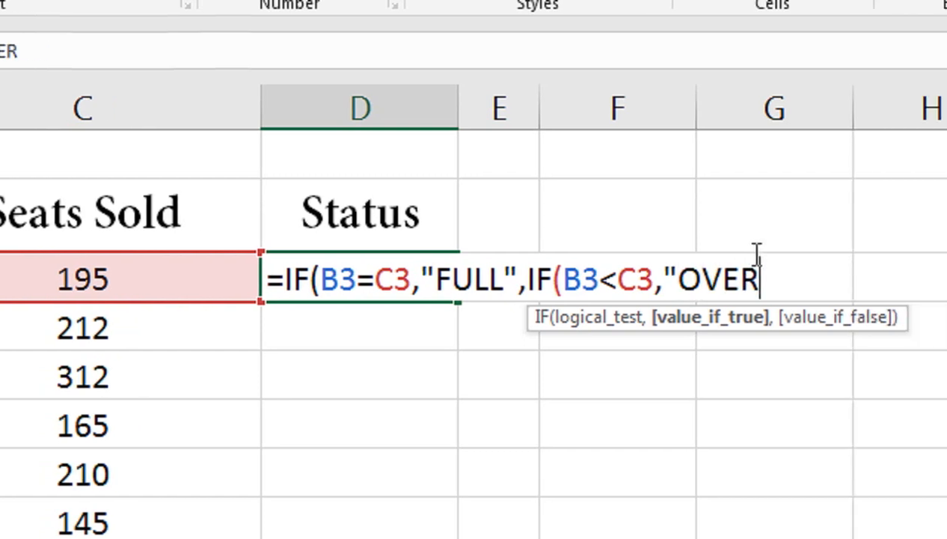
{"action": "type", "text": "BOOKED"}
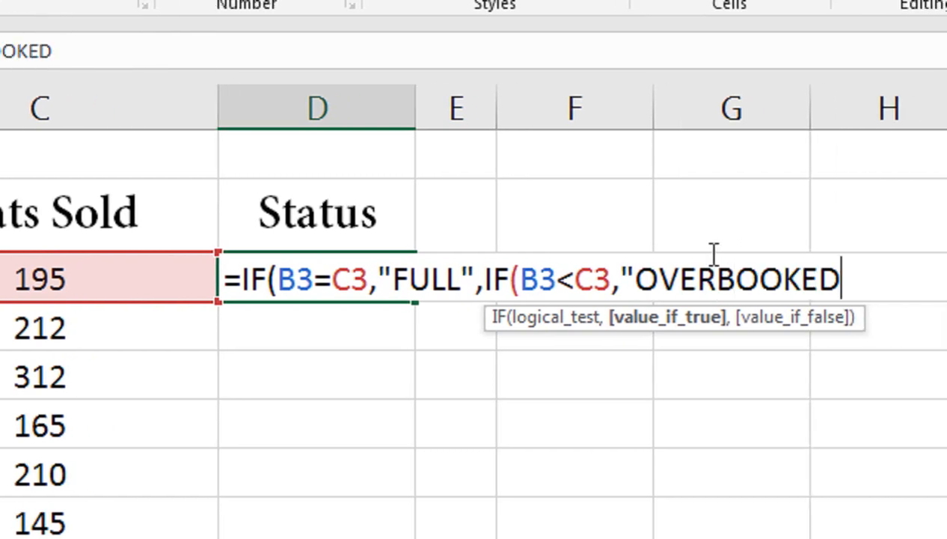
{"action": "type", "text": "\",\""}
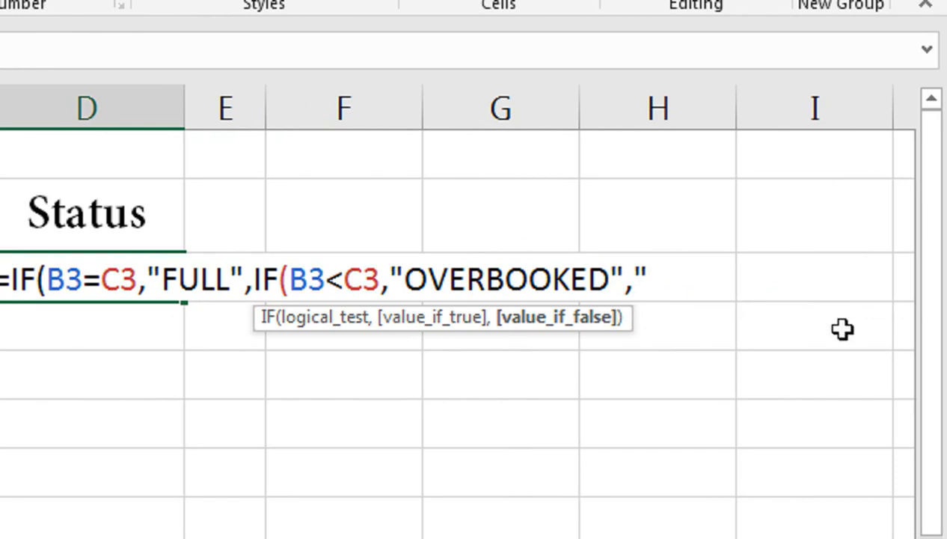
- Add "SPACE AVAILABLE" as the nested IF's value if false, close both parentheses and enter D3's formula
{"action": "type", "text": "sPACE"}
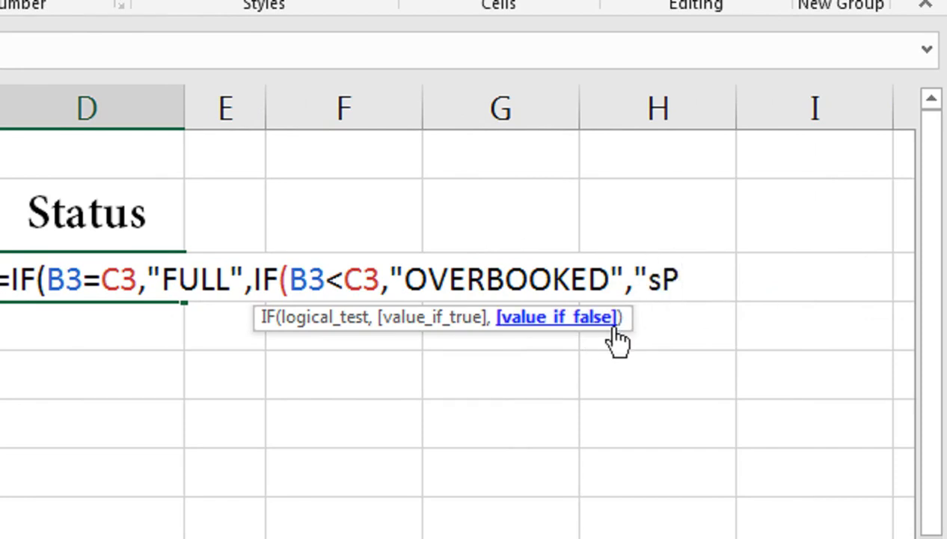
{"action": "key", "text": "BackSpace"}
{"action": "key", "text": "BackSpace"}
{"action": "key", "text": "BackSpace"}
{"action": "key", "text": "BackSpace"}
{"action": "key", "text": "BackSpace"}
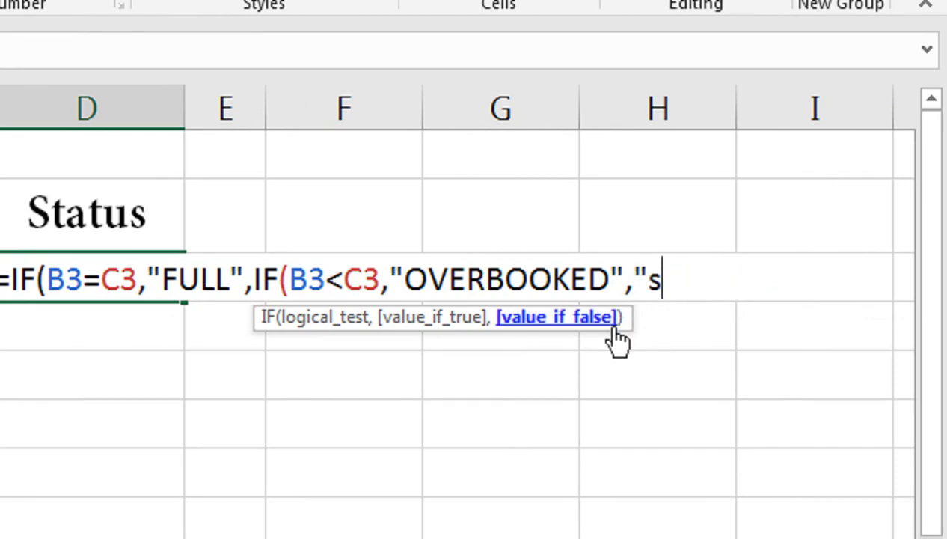
{"action": "type", "text": "SPACEAV"}
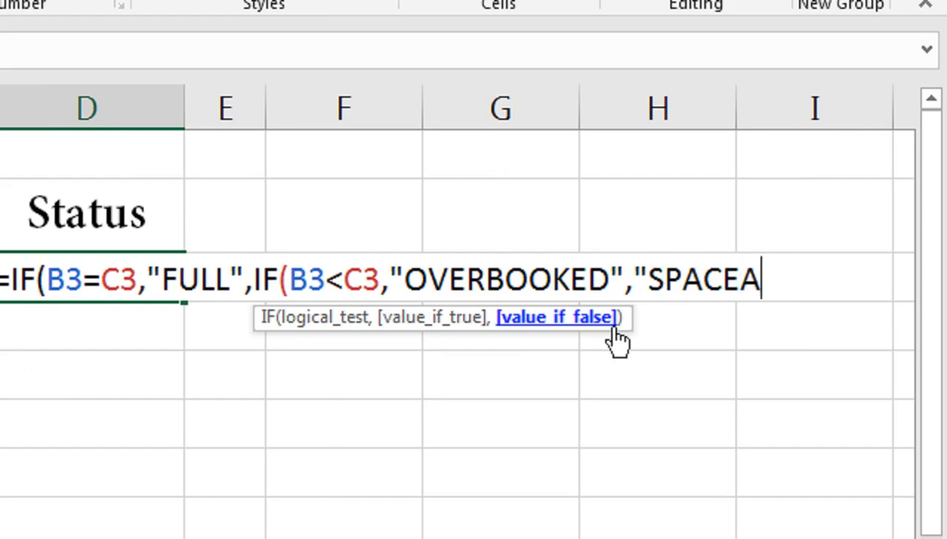
{"action": "key", "text": "BackSpace"}
{"action": "key", "text": "BackSpace"}
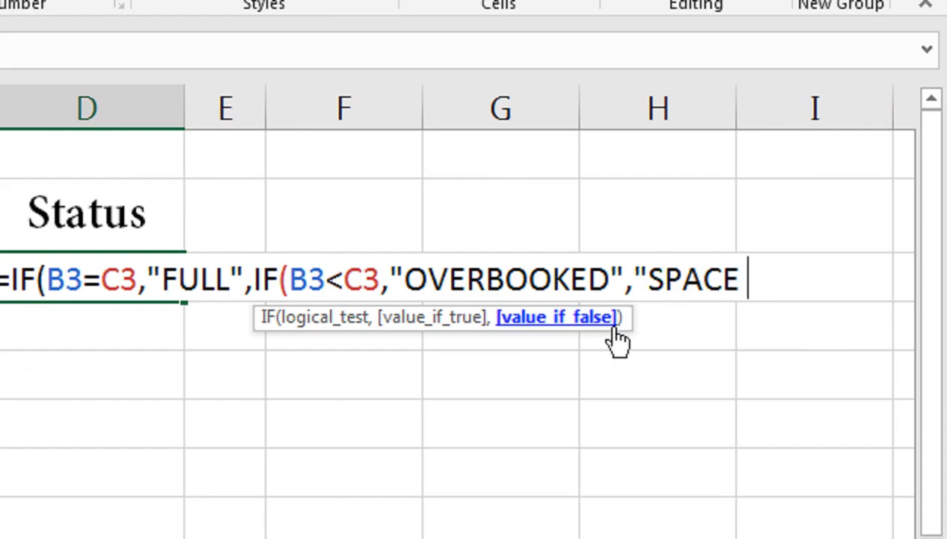
{"action": "type", "text": "AVAILAB"}
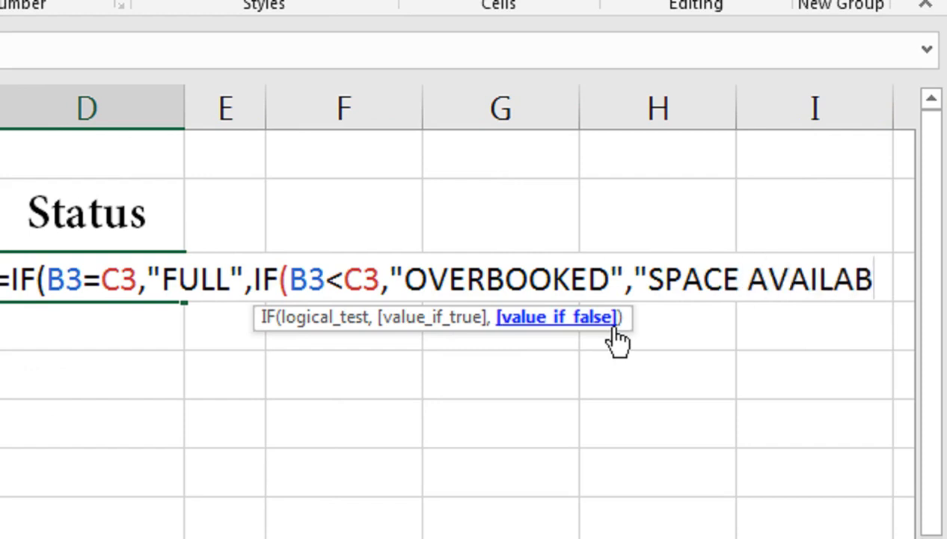
{"action": "type", "text": "LE\")"}
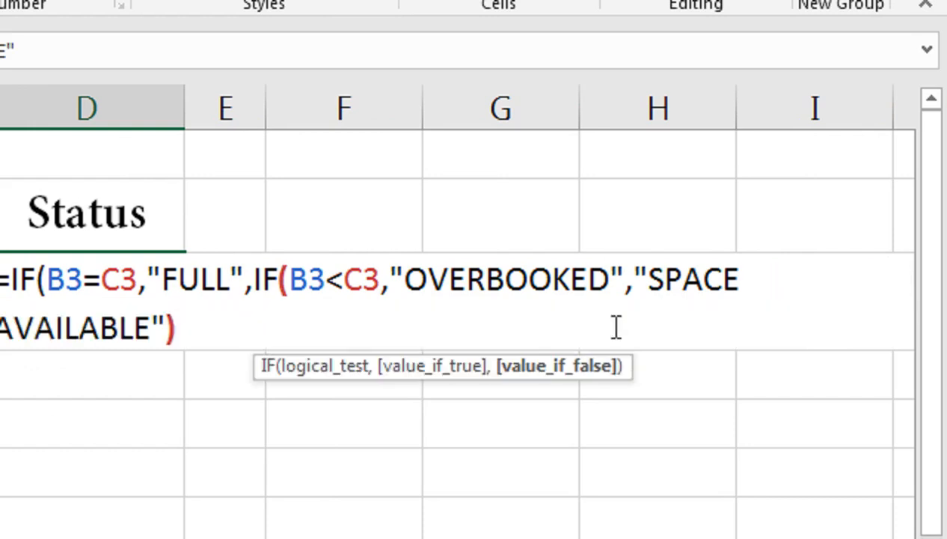
{"action": "type", "text": ")"}
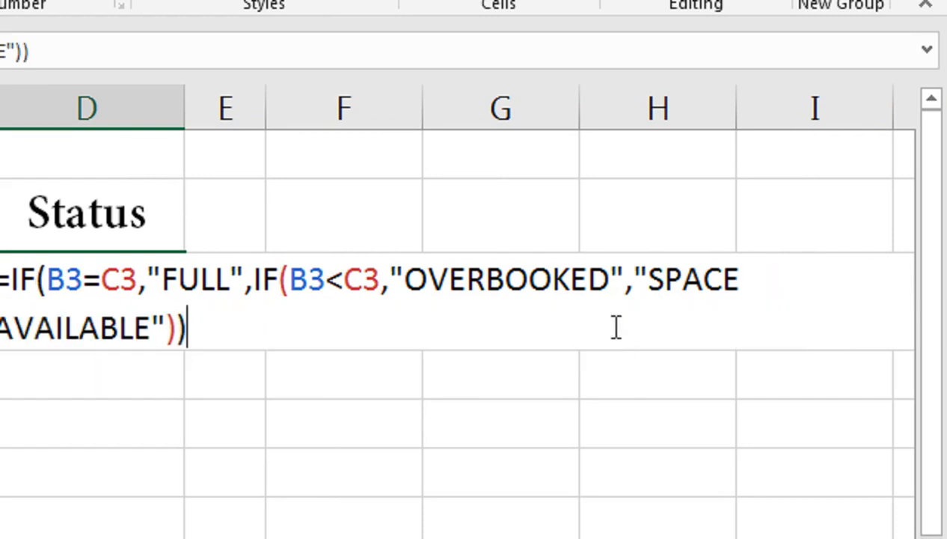
{"action": "key", "text": "Return"}
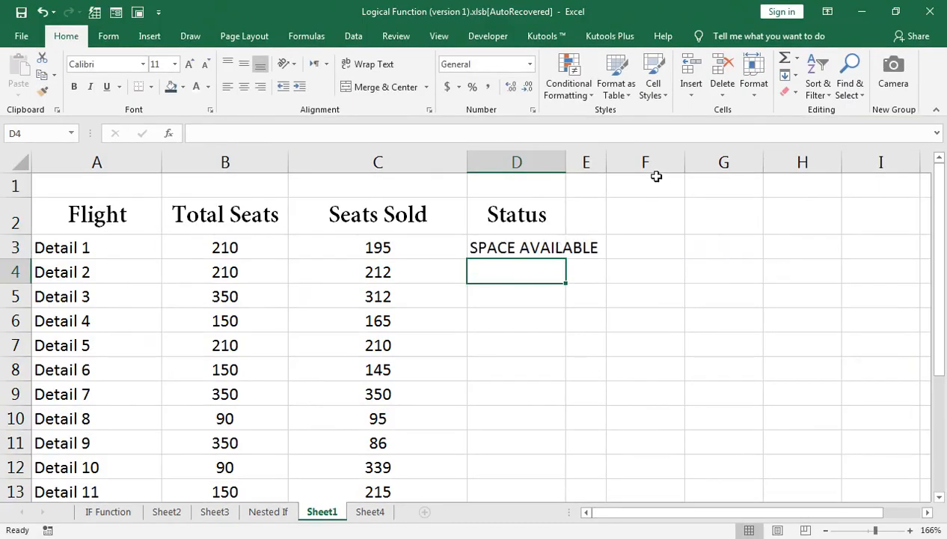
- Autofit column D to its contents and fill D3's formula down the Status column for all flights
{"action": "double_click", "coordinate": [566, 162]}
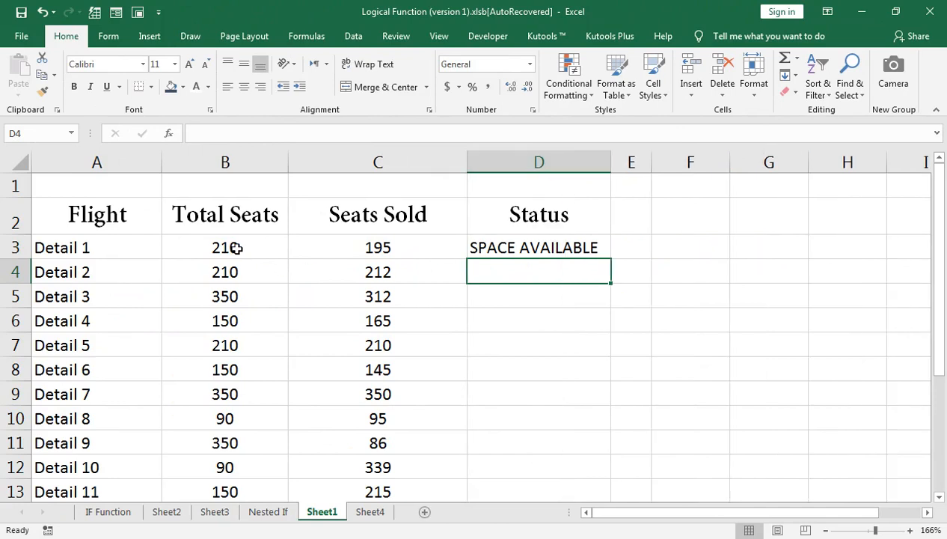
{"action": "left_click", "coordinate": [532, 247]}
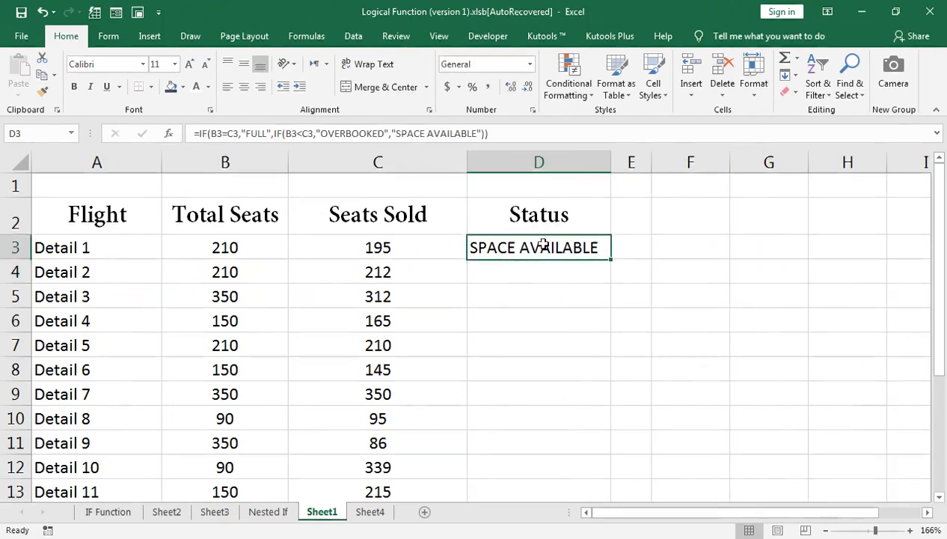
{"action": "double_click", "coordinate": [610, 257]}
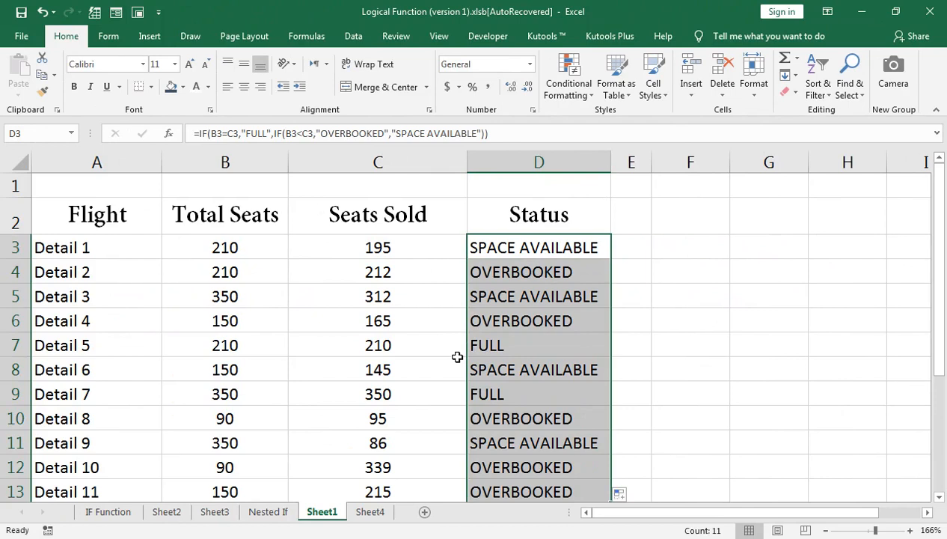
- Start an Equal To highlight rule on the flights' Status cells D3:D13, matching the text OVERBOOKED
{"action": "left_click", "coordinate": [474, 418]}
{"action": "left_click", "coordinate": [504, 251]}
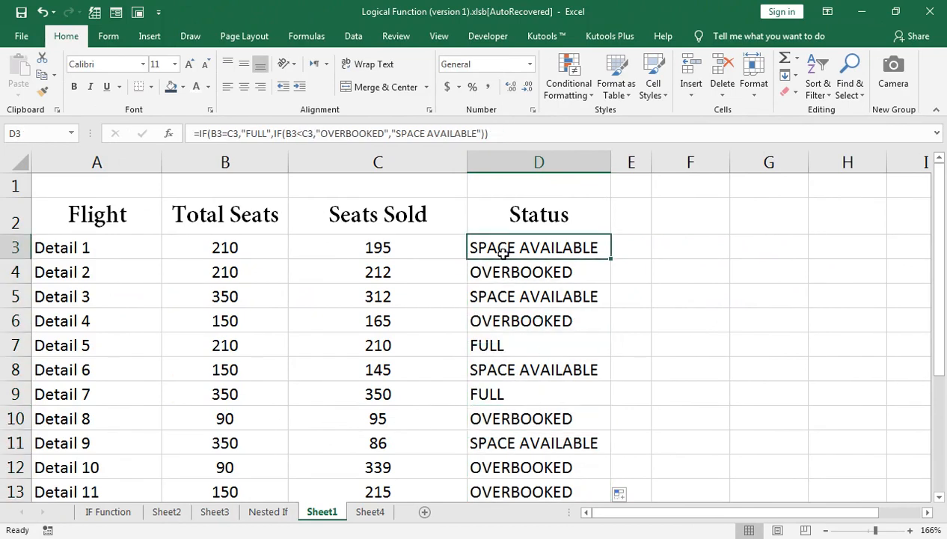
{"action": "key", "text": "ctrl+shift+Down"}
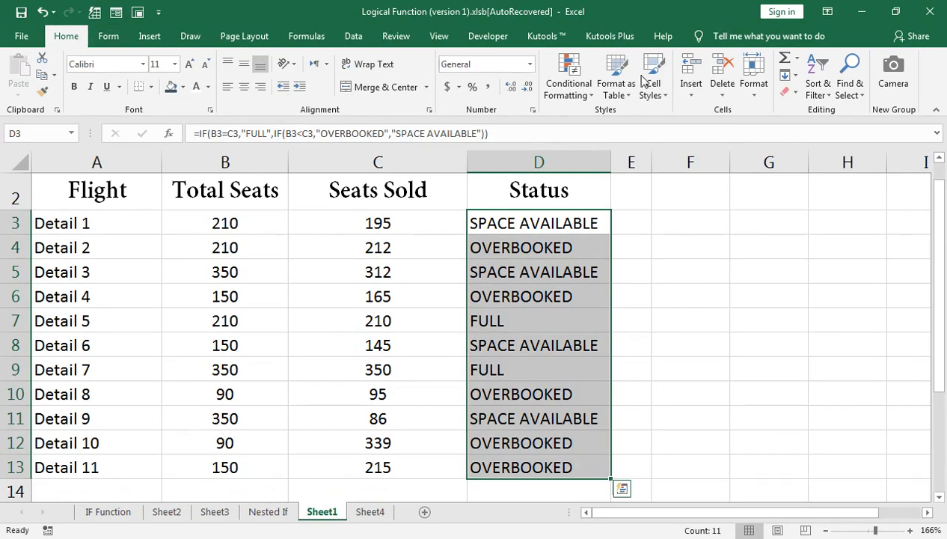
{"action": "left_click", "coordinate": [573, 84]}
{"action": "mouse_move", "coordinate": [601, 189]}
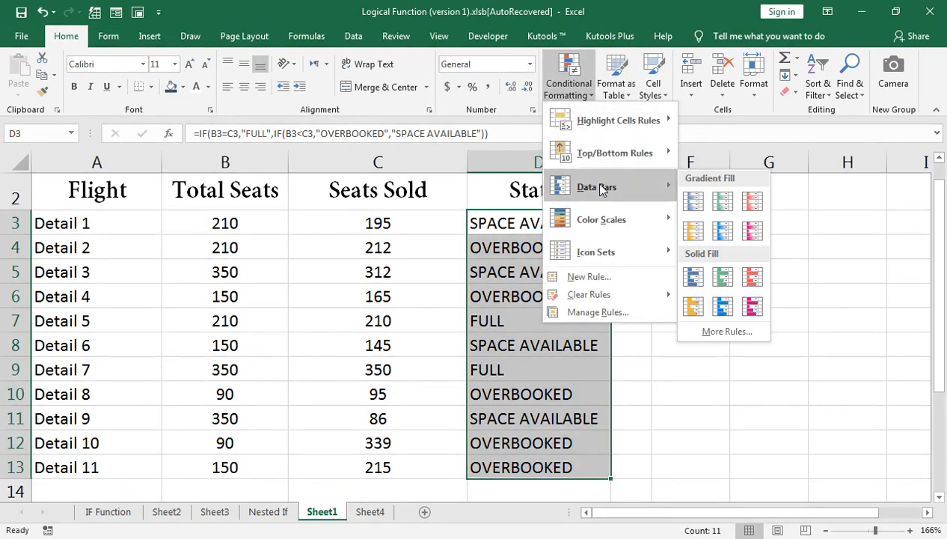
{"action": "mouse_move", "coordinate": [618, 124]}
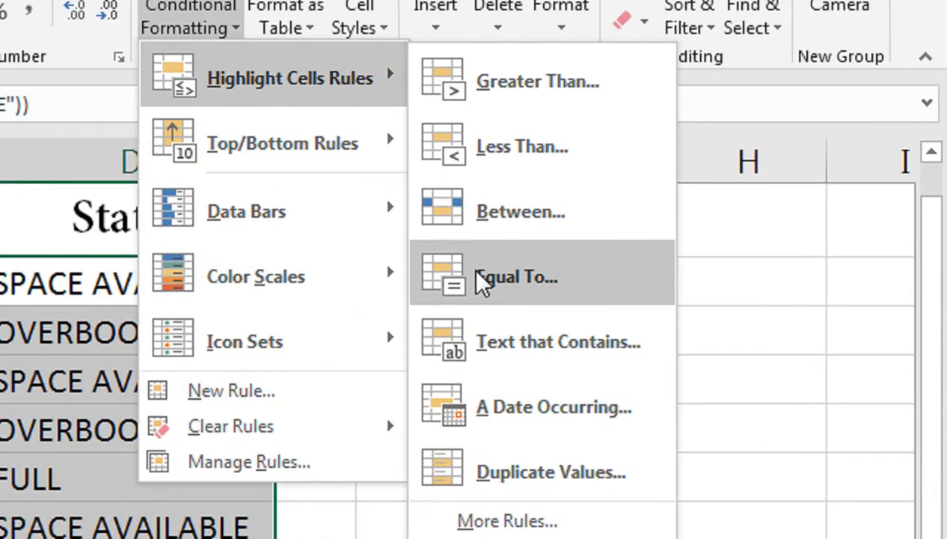
{"action": "left_click", "coordinate": [715, 221]}
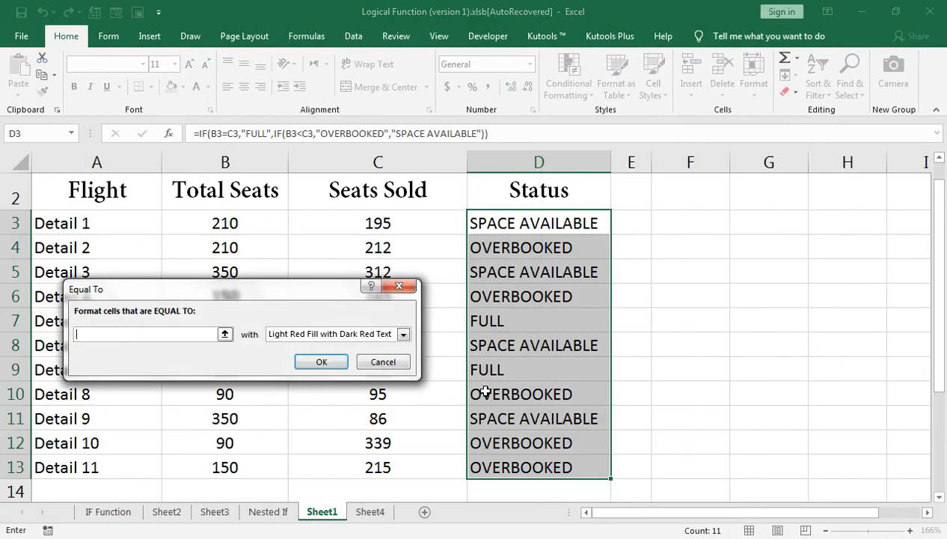
{"action": "type", "text": "OVERBOOKED"}
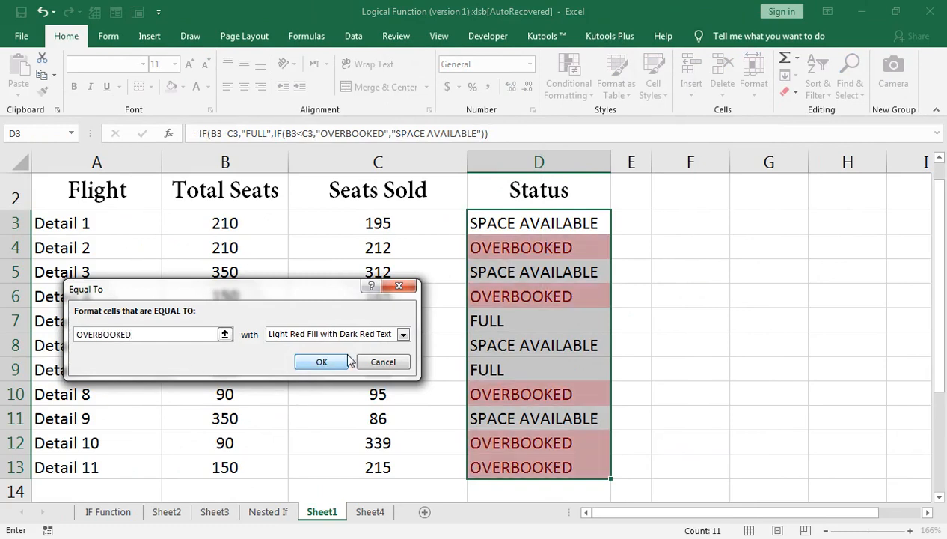
- Set the rule's format to Yellow Fill with Dark Yellow Text and apply it to the Status cells
{"action": "left_click", "coordinate": [403, 334]}
{"action": "left_click", "coordinate": [363, 358]}
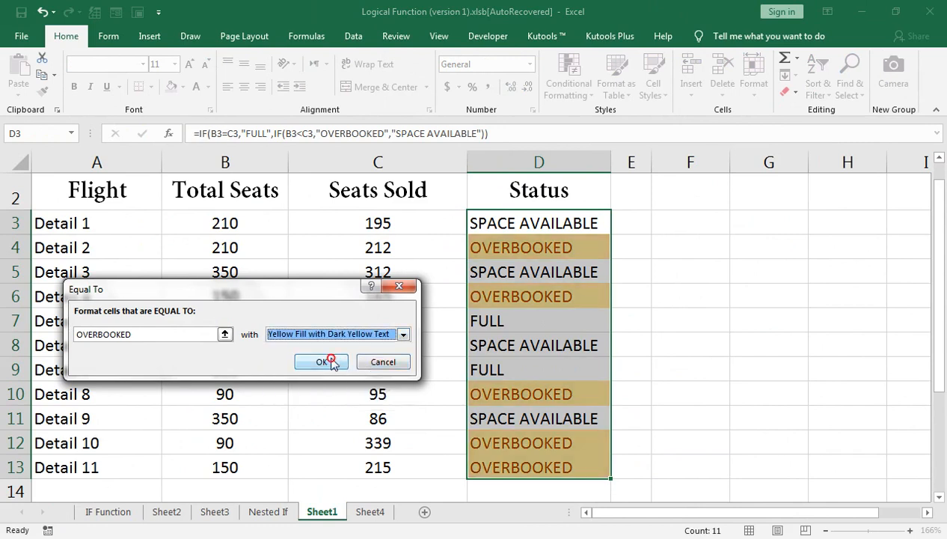
{"action": "left_click", "coordinate": [322, 359]}
{"action": "left_click", "coordinate": [545, 296]}
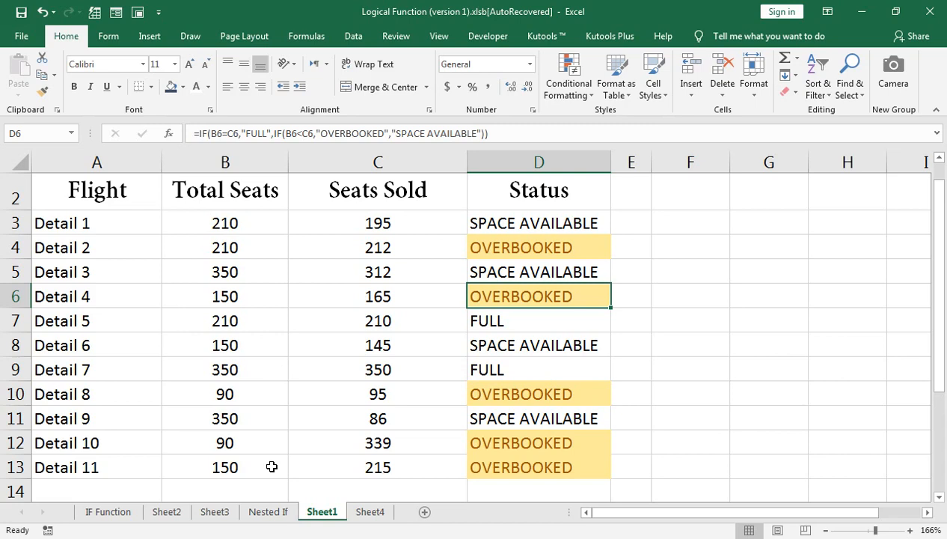
{"action": "left_click", "coordinate": [293, 434]}
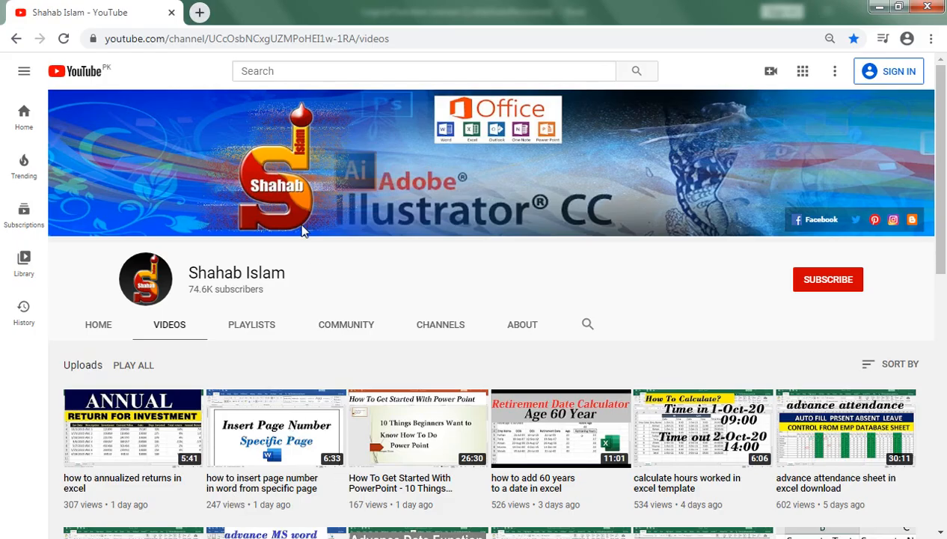